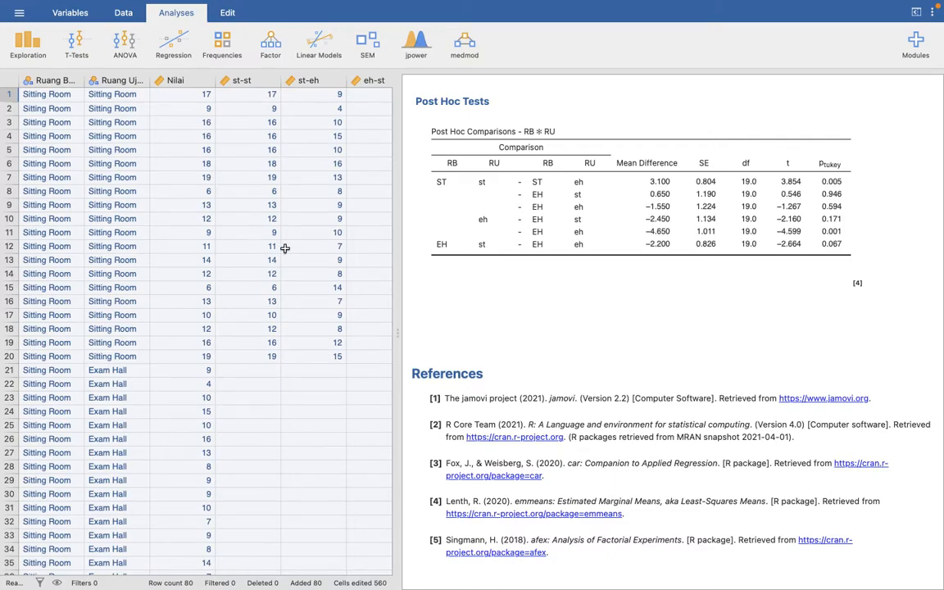
Step: Examine the Ruang Belajar, Ruang Ujian and Nilai data and the four condition columns st-st, st-eh, eh-st and eh-eh
scroll(285, 248, right, 5)
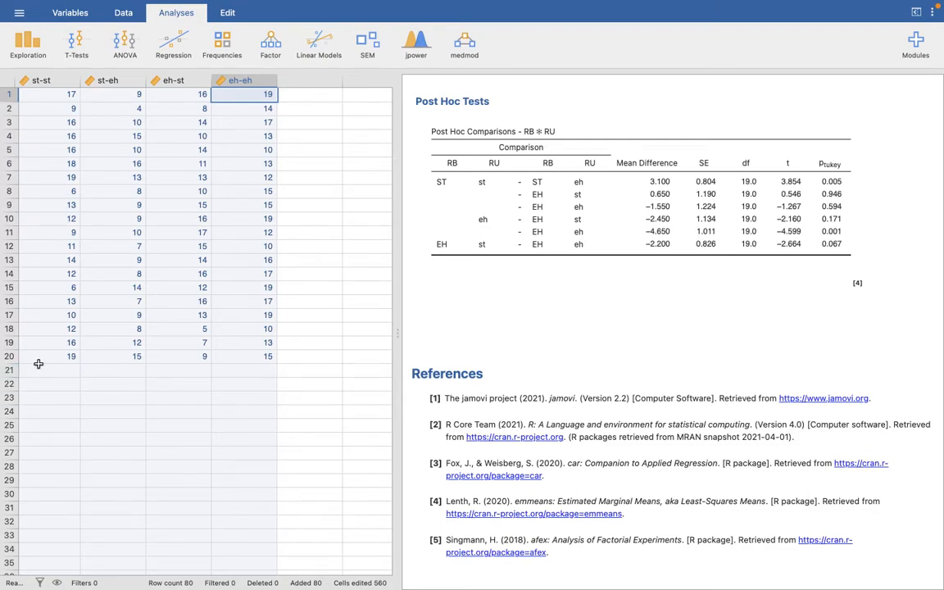
scroll(75, 379, left, 5)
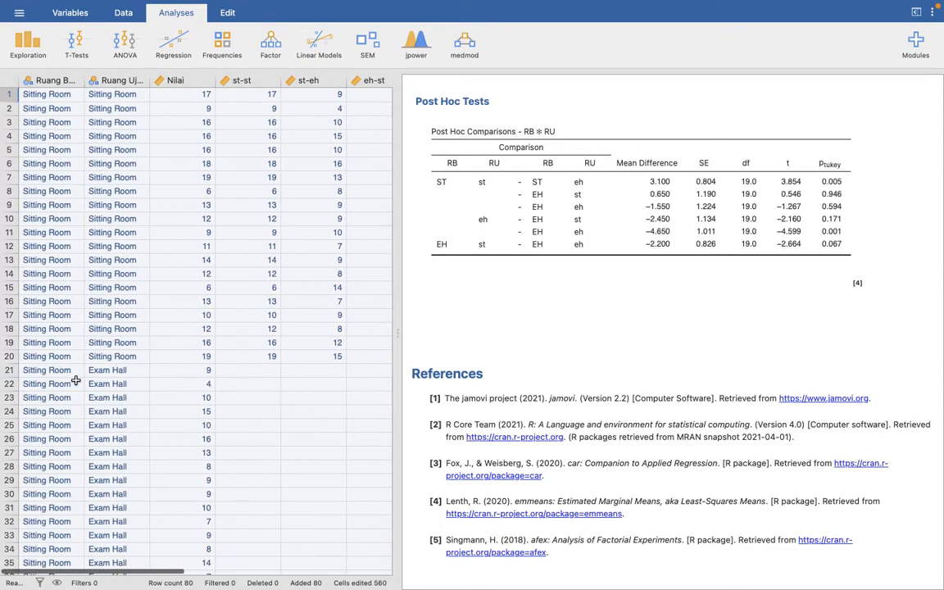
scroll(112, 455, down, 10)
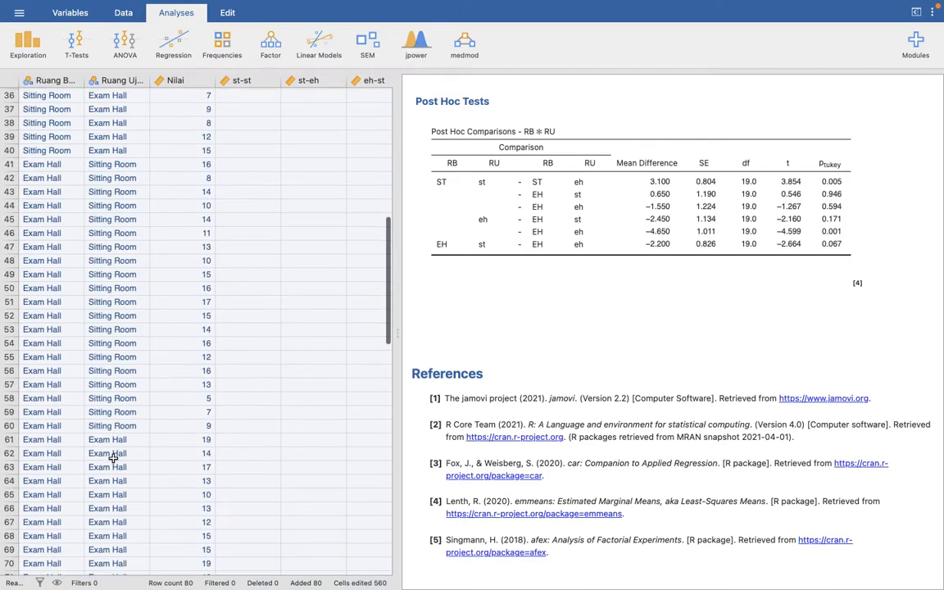
scroll(113, 458, down, 5)
scroll(113, 458, up, 15)
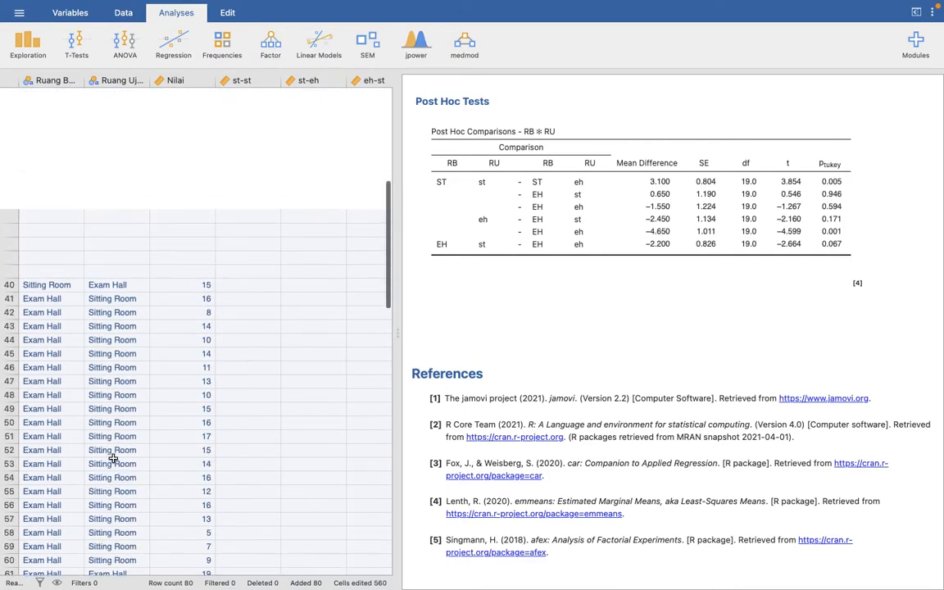
scroll(348, 368, right, 2)
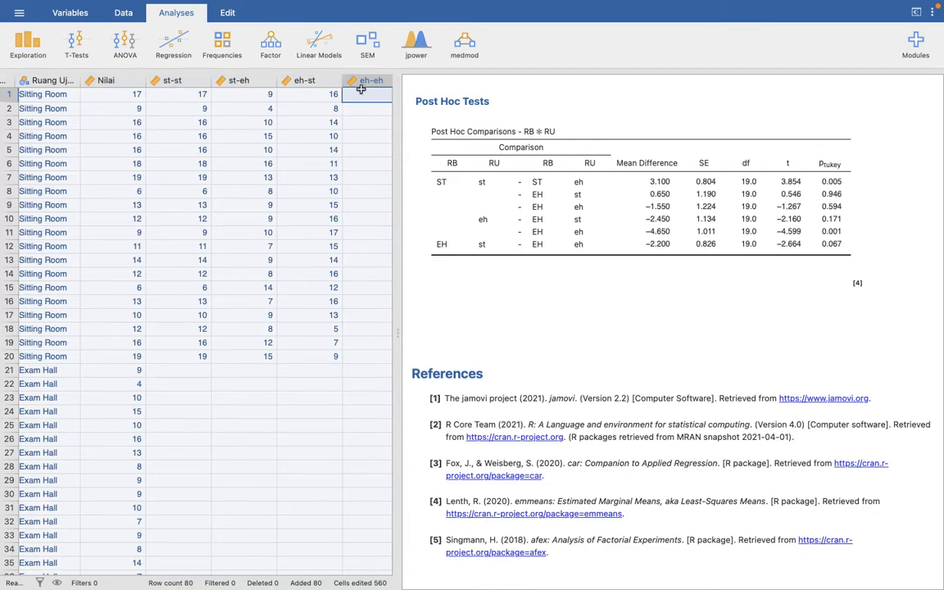
scroll(300, 149, right, 5)
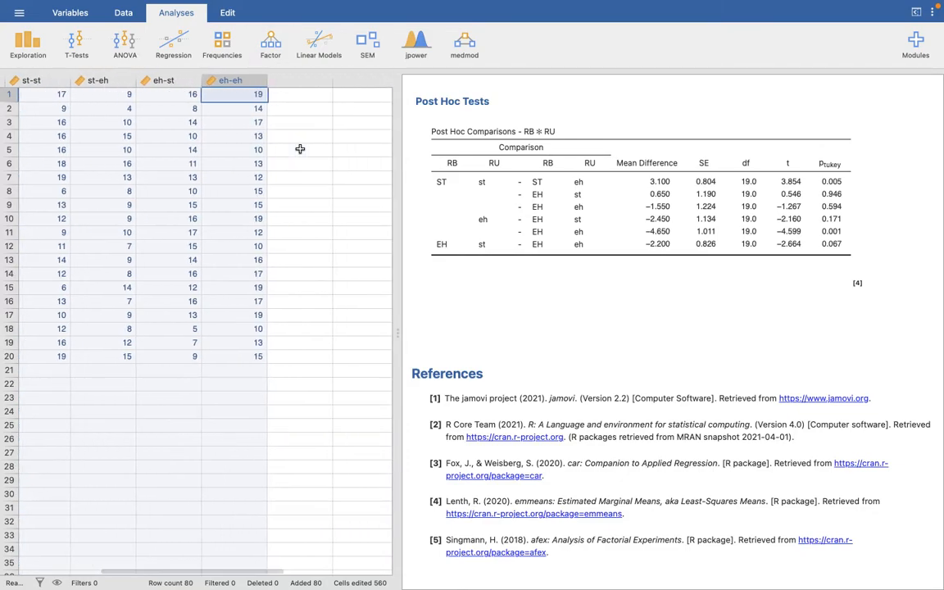
scroll(136, 147, right, 1)
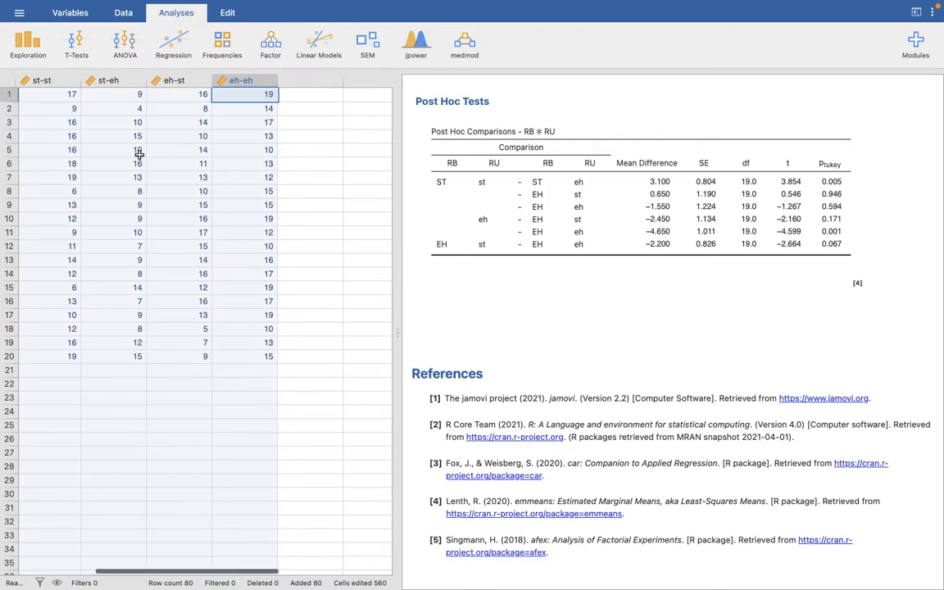
Step: Inspect the four condition columns individually and check the variable settings of eh-st
click(64, 98)
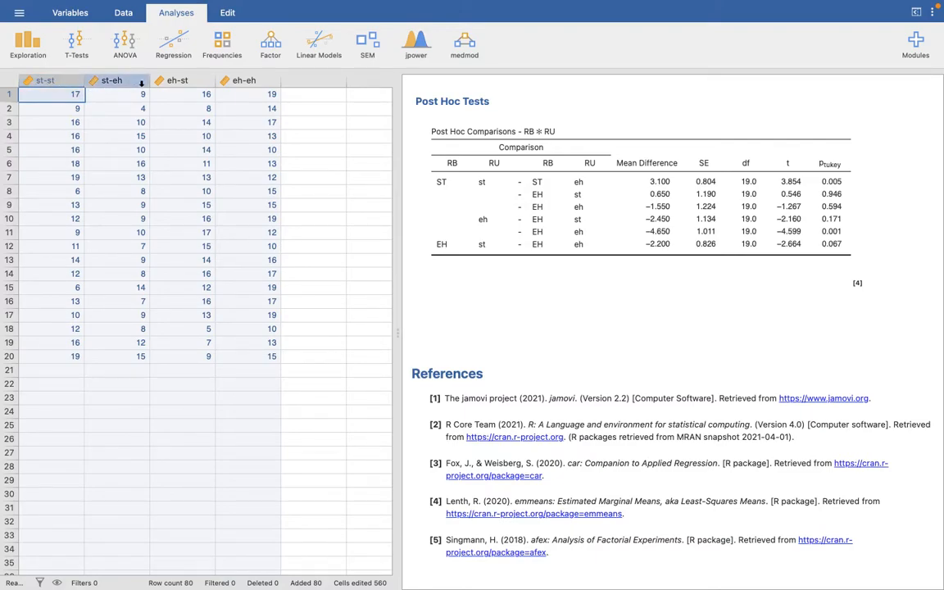
click(142, 83)
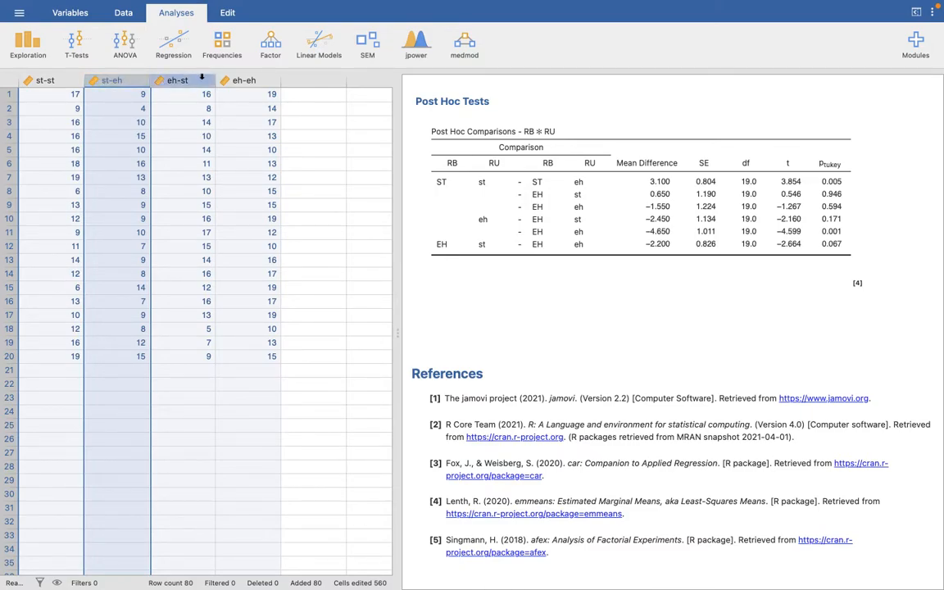
click(240, 134)
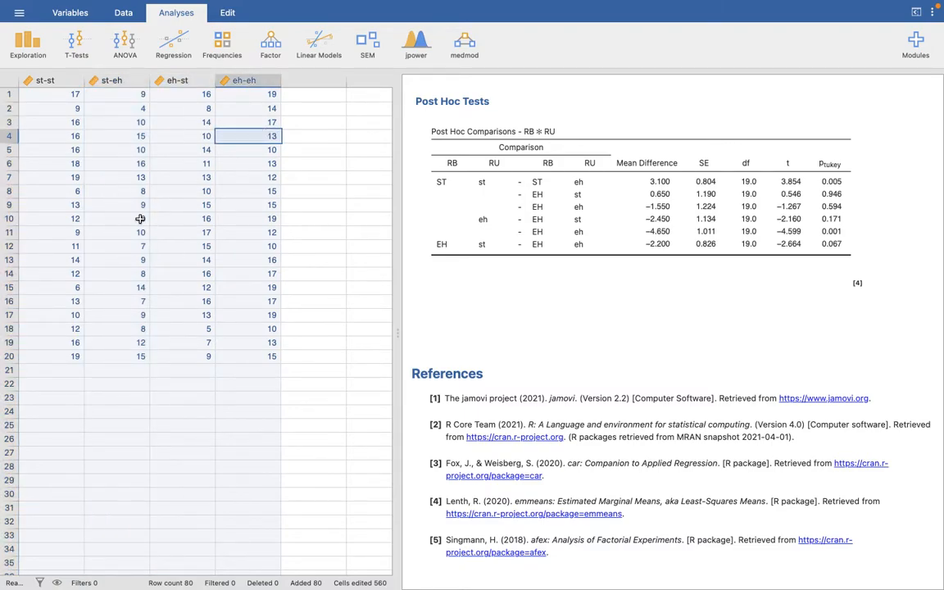
click(56, 81)
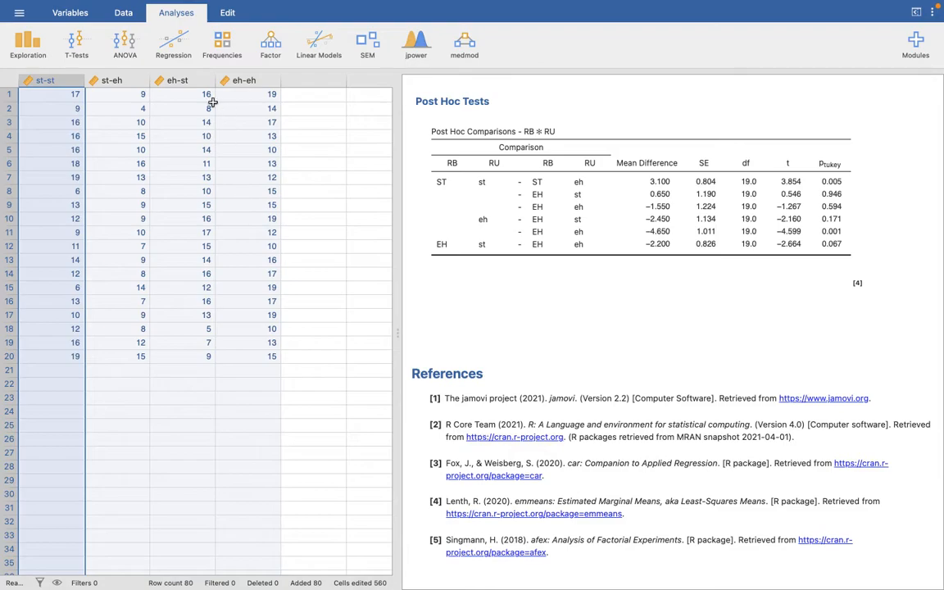
click(176, 81)
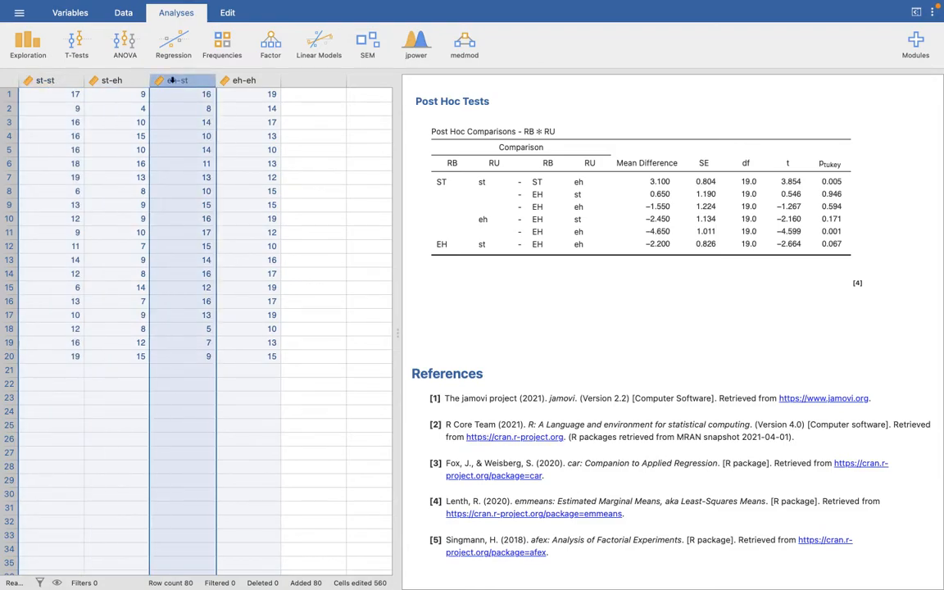
double_click(172, 79)
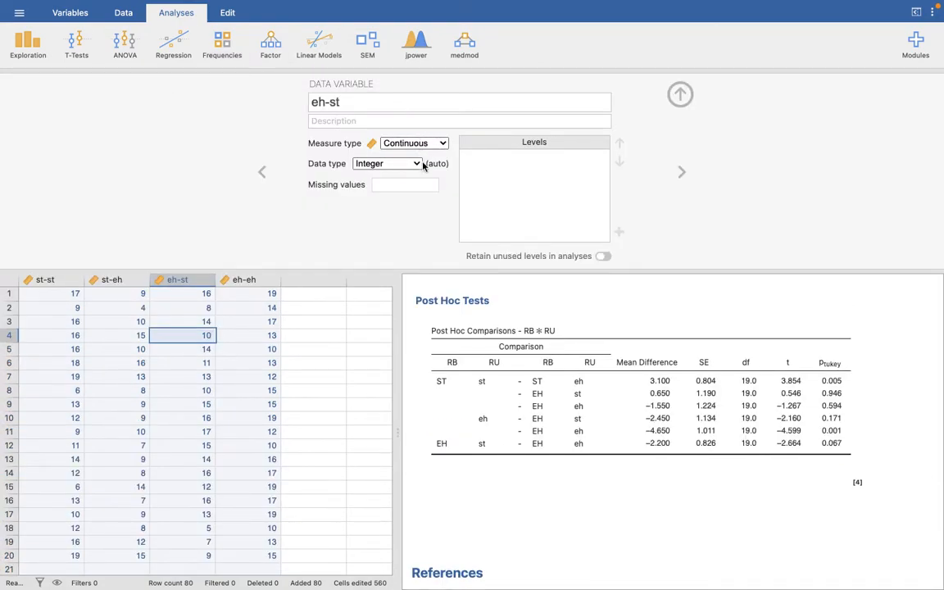
click(679, 94)
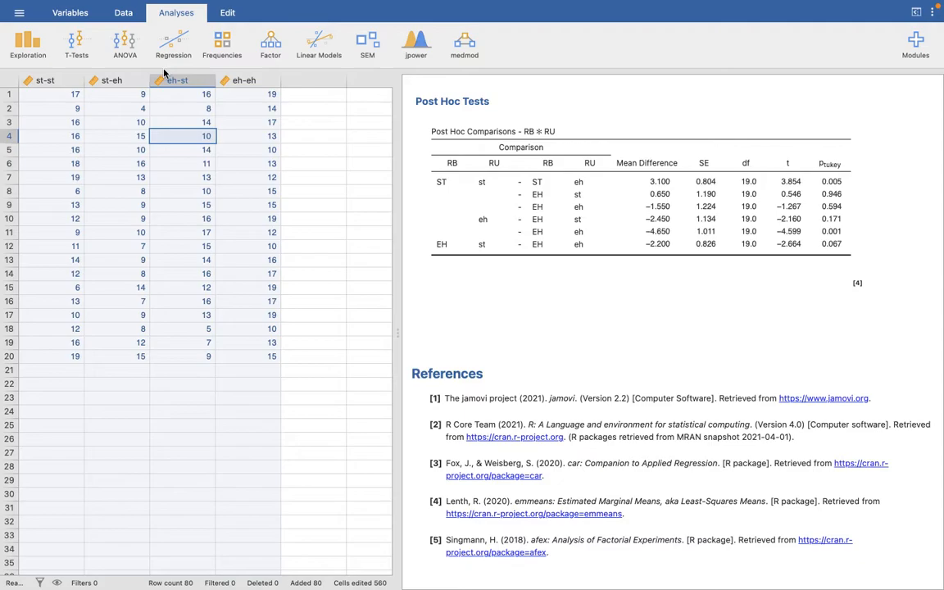
Step: Create a Repeated Measures ANOVA and define its first repeated measures factor as RB with levels ST and EH
click(116, 47)
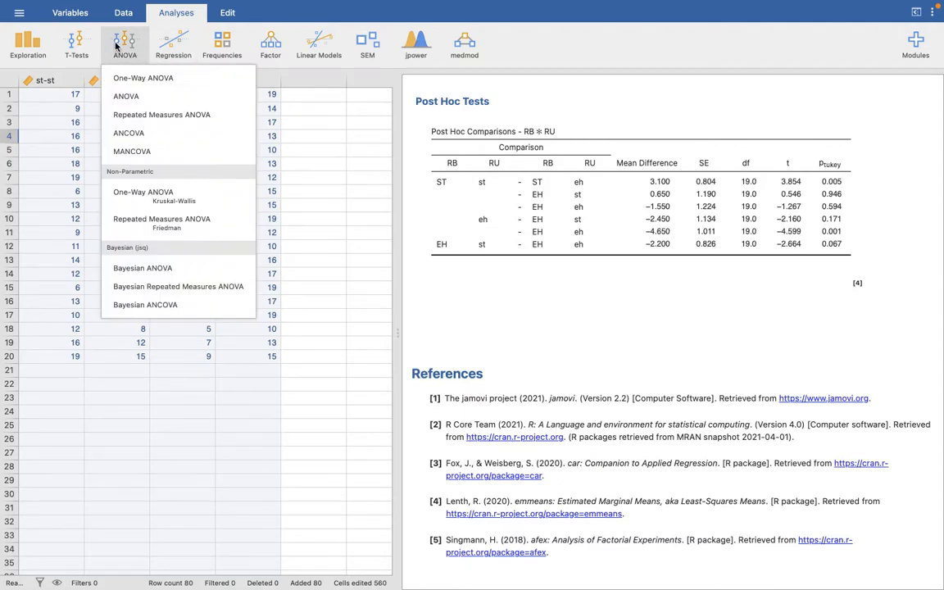
click(182, 120)
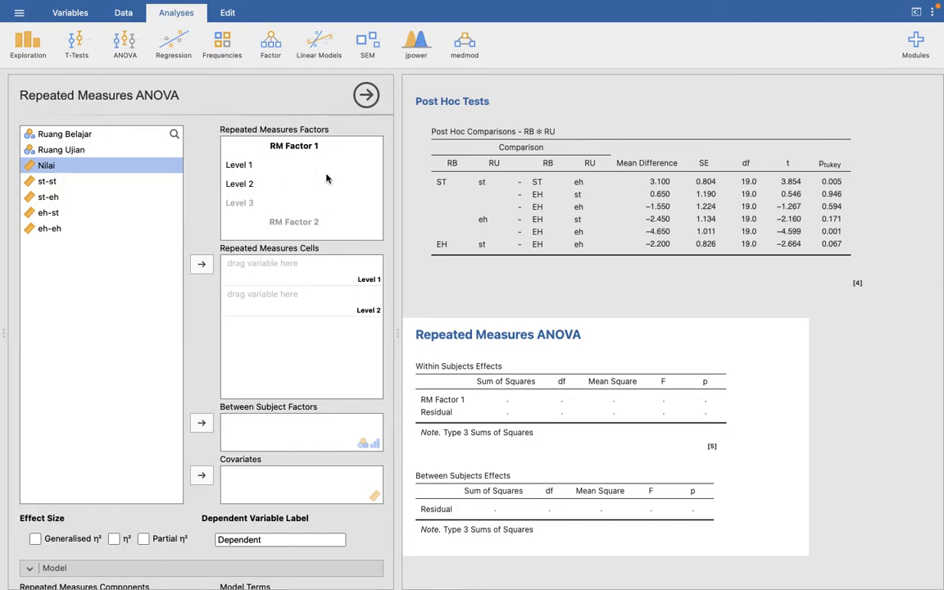
click(288, 145)
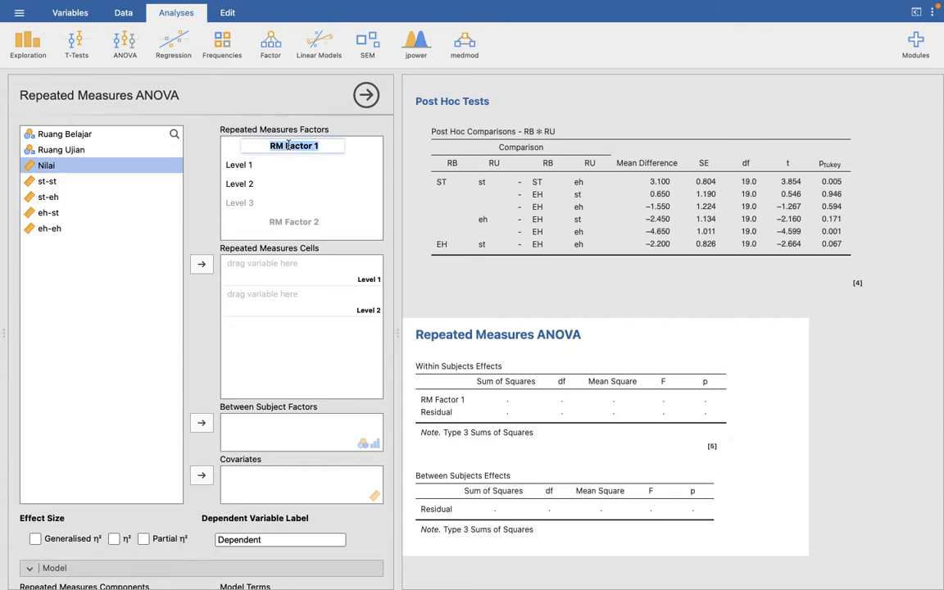
text(RB)
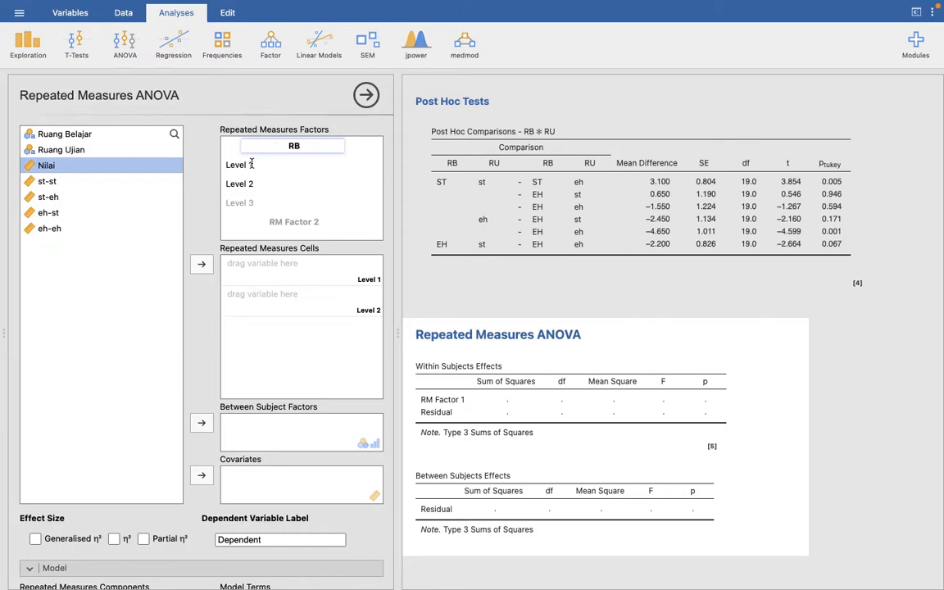
click(252, 164)
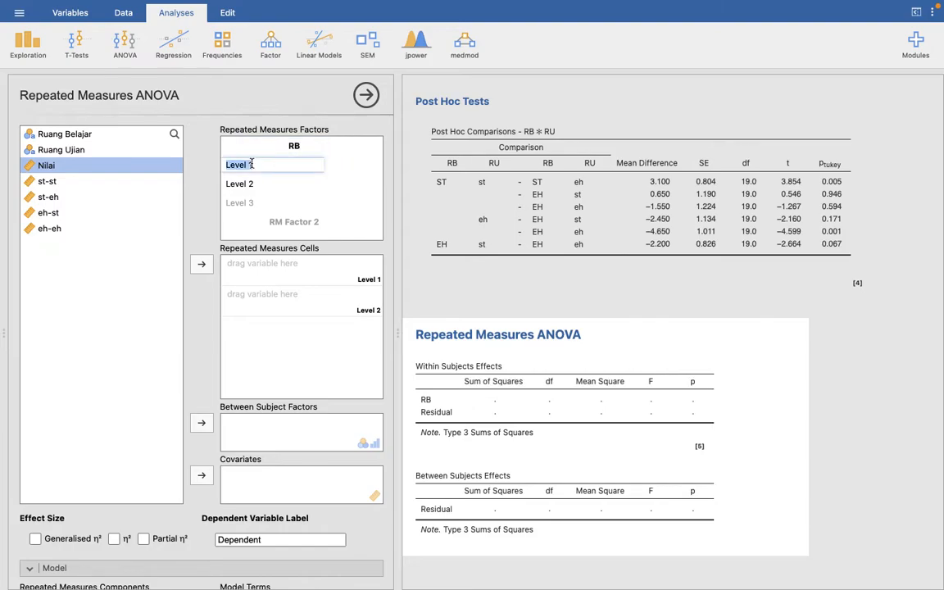
text(S)
click(235, 186)
text(EH)
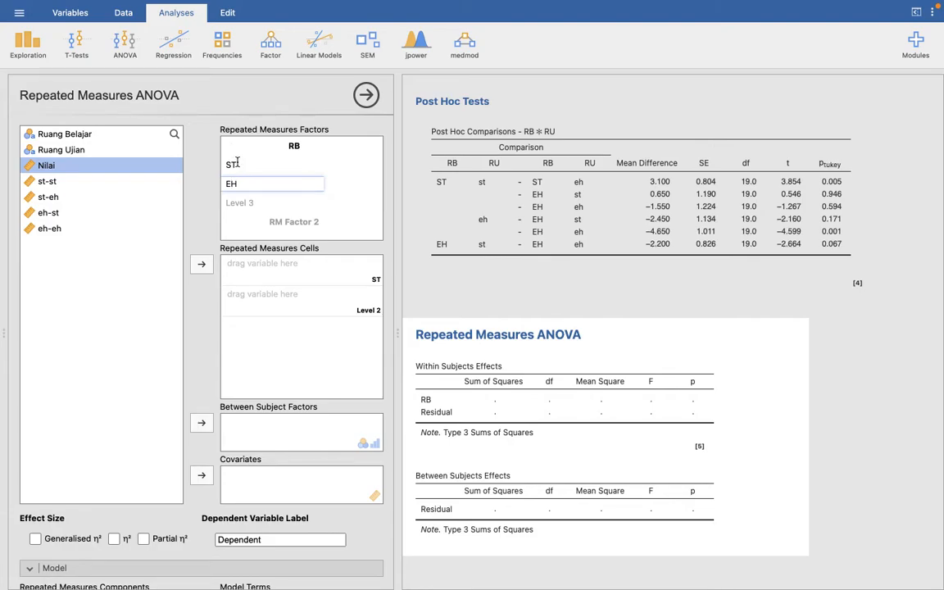
Step: Add a second repeated measures factor named RU with levels st and eh
click(301, 220)
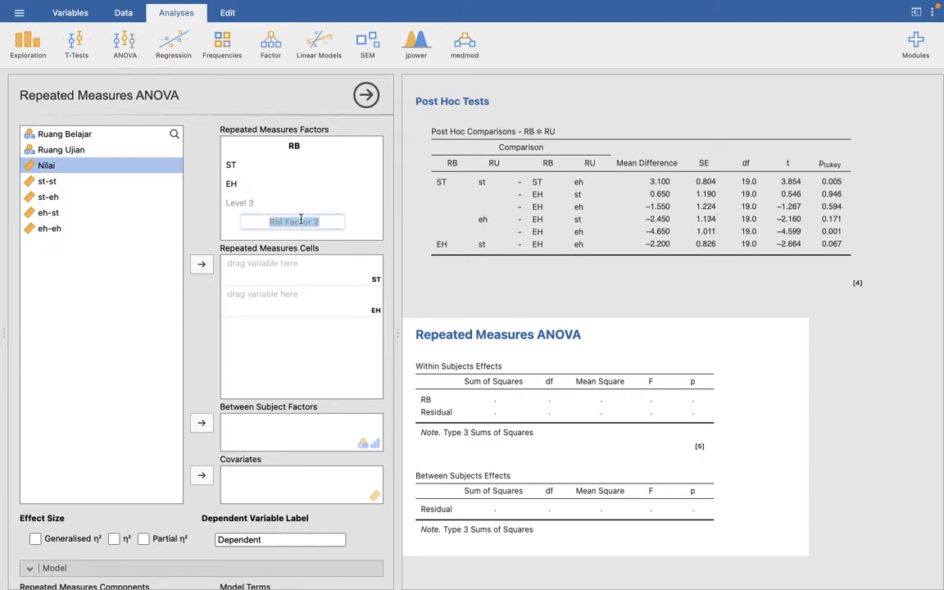
text(RU)
scroll(301, 197, down, 1)
key(Return)
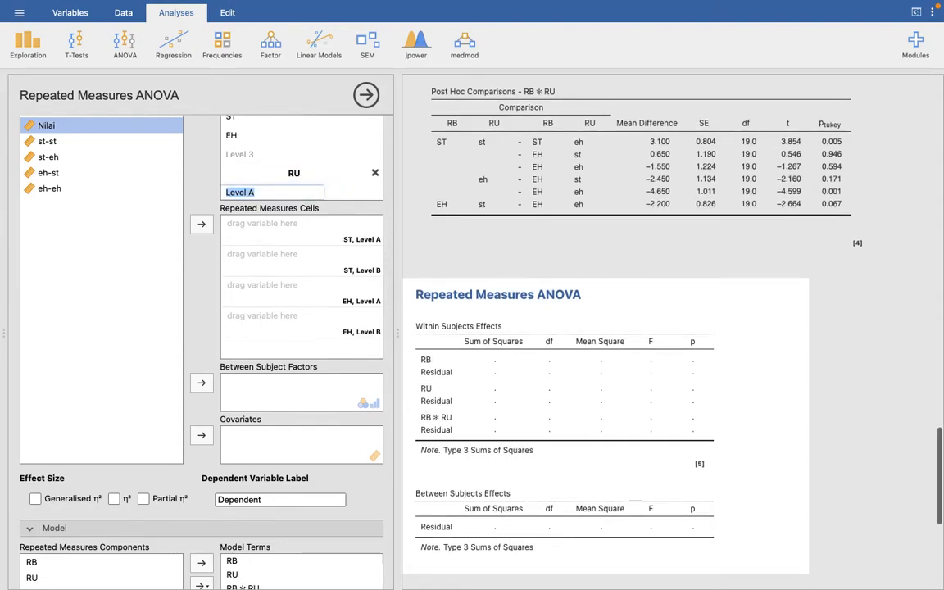
text(st)
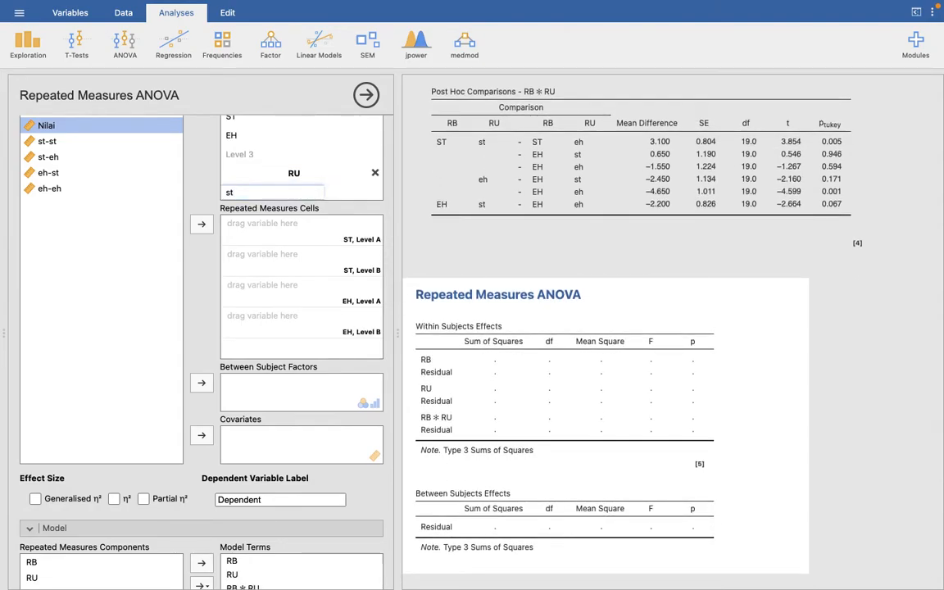
key(Return)
text(eh)
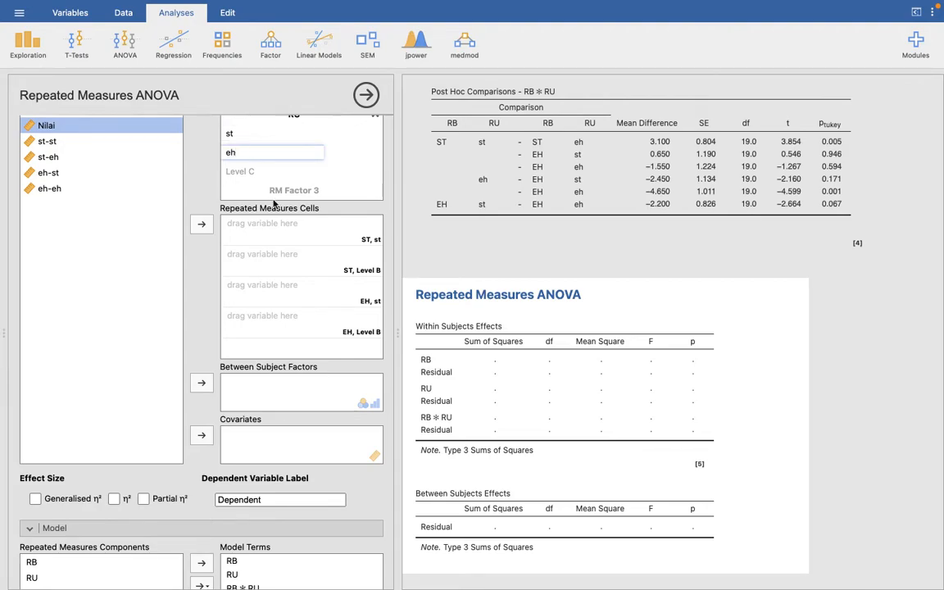
scroll(274, 169, down, 1)
key(Return)
scroll(195, 220, up, 2)
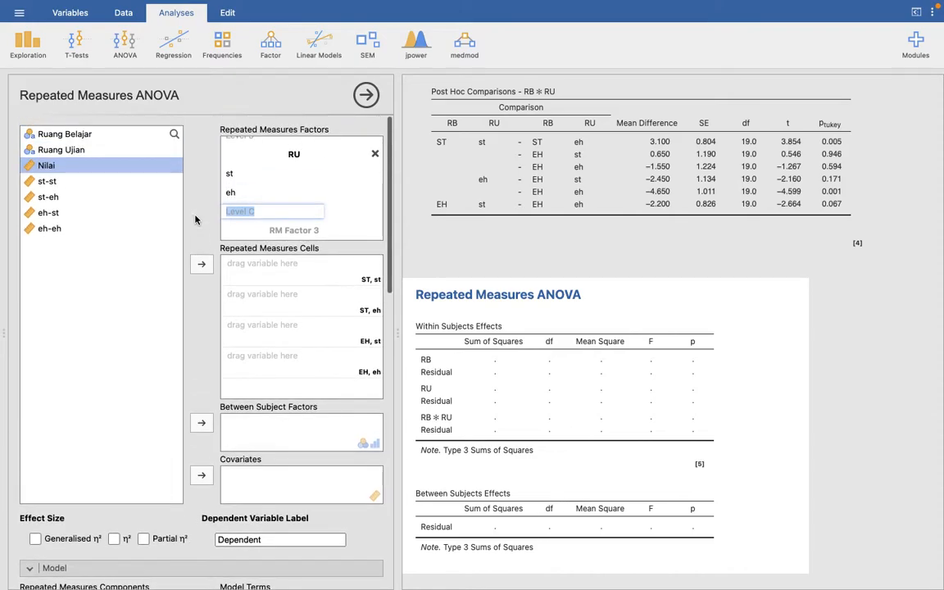
click(270, 191)
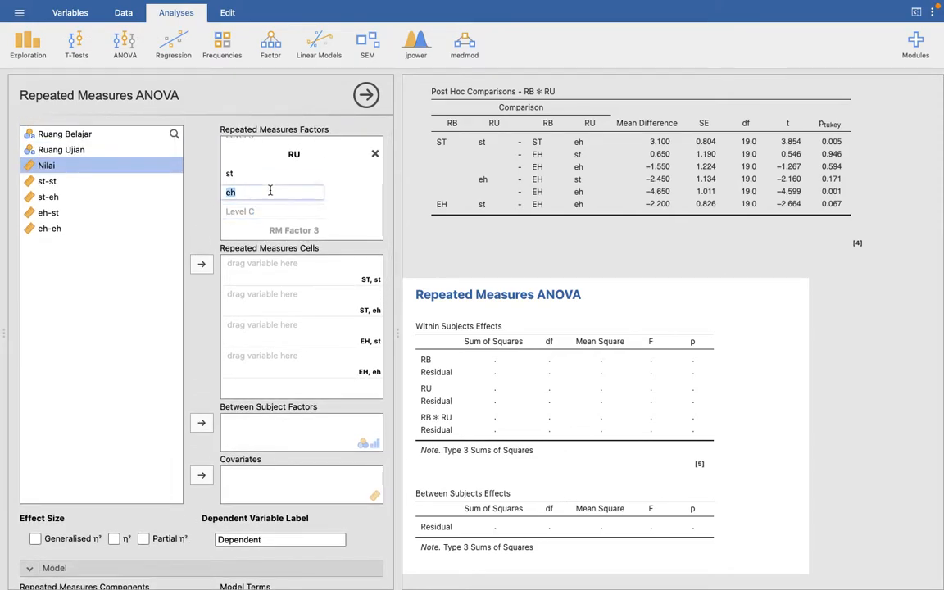
click(221, 211)
click(334, 210)
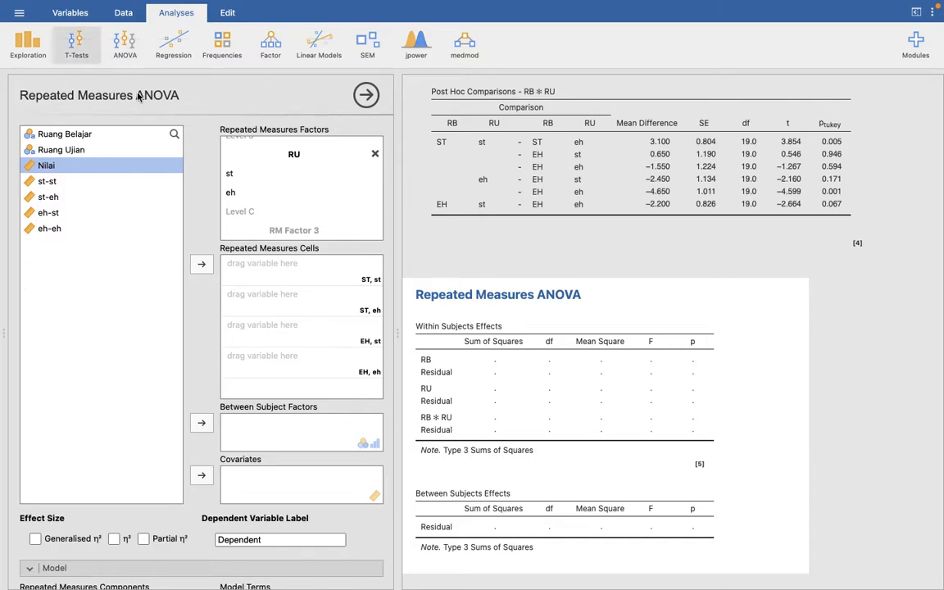
Step: Assign st-st, st-eh, eh-st and eh-eh to the matching repeated measures cells in that order
click(45, 184)
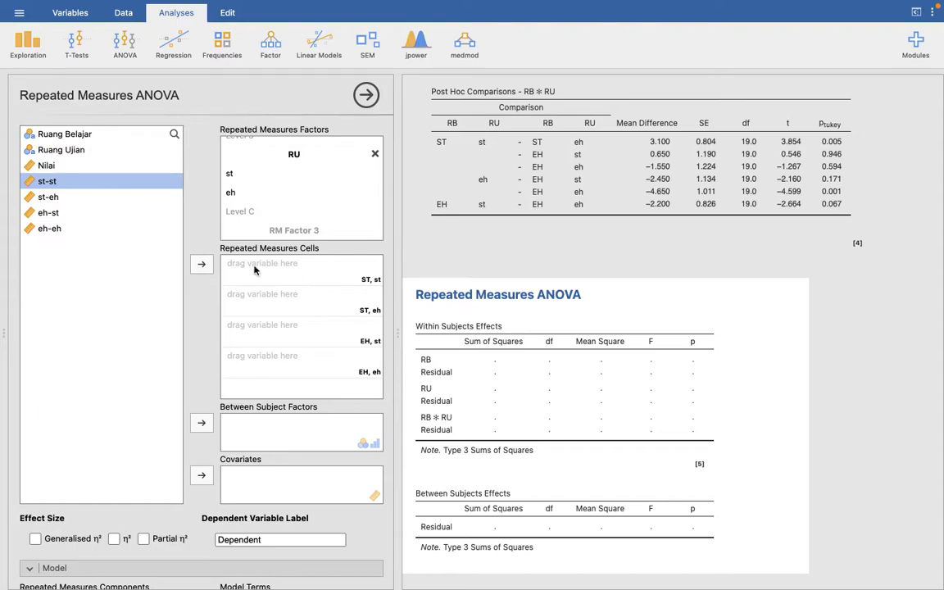
click(201, 264)
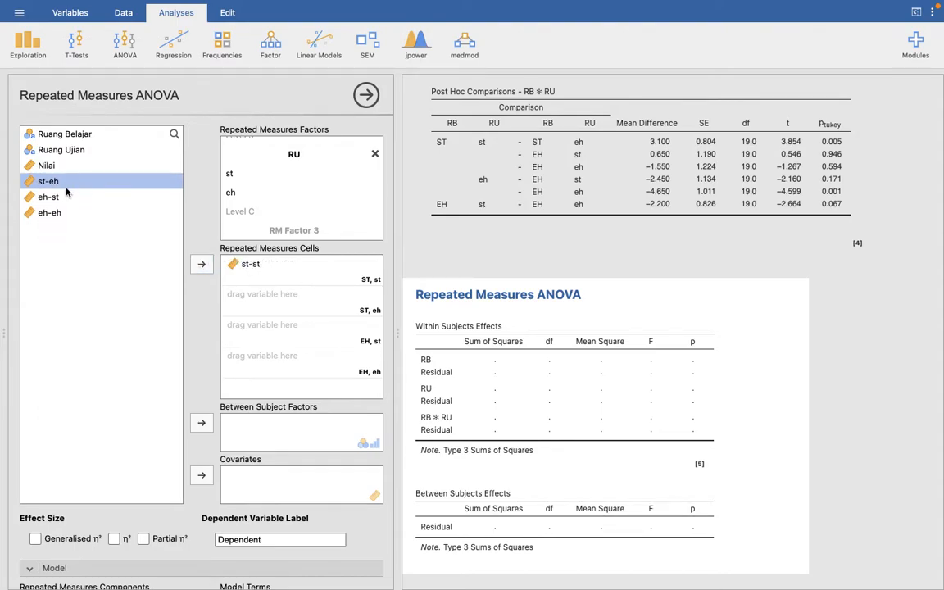
click(203, 265)
click(205, 268)
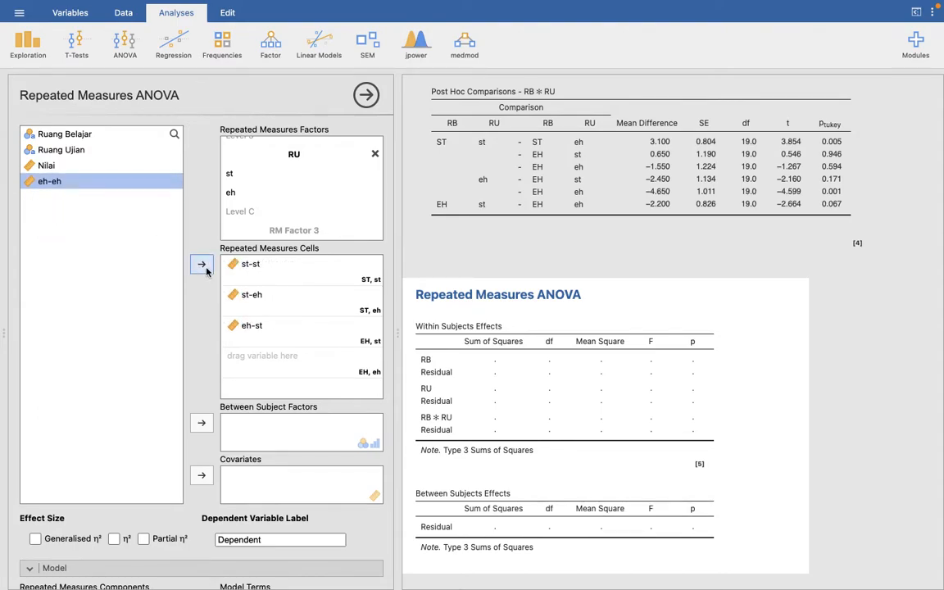
click(203, 265)
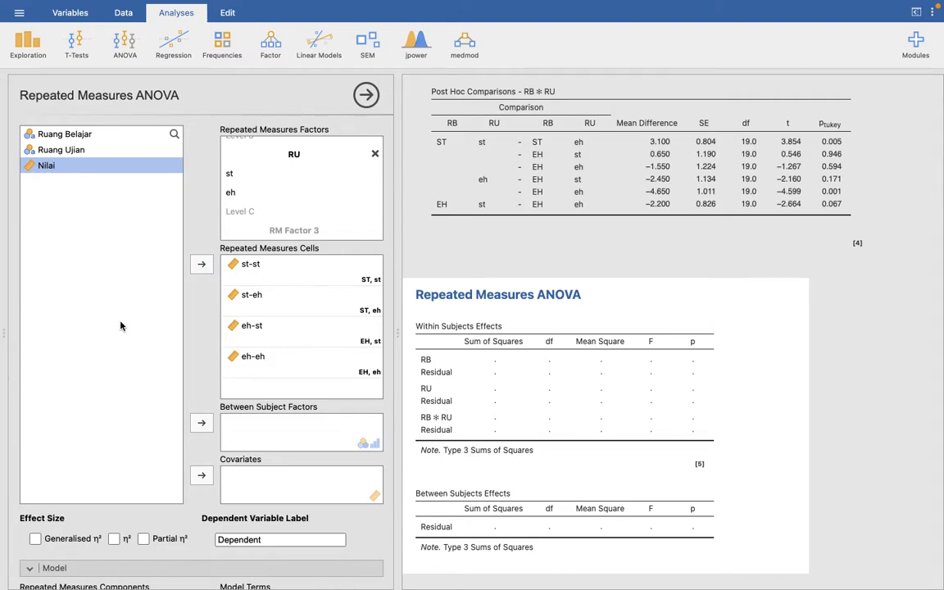
Step: Include partial η² as the effect size in the Repeated Measures ANOVA
scroll(268, 285, down, 5)
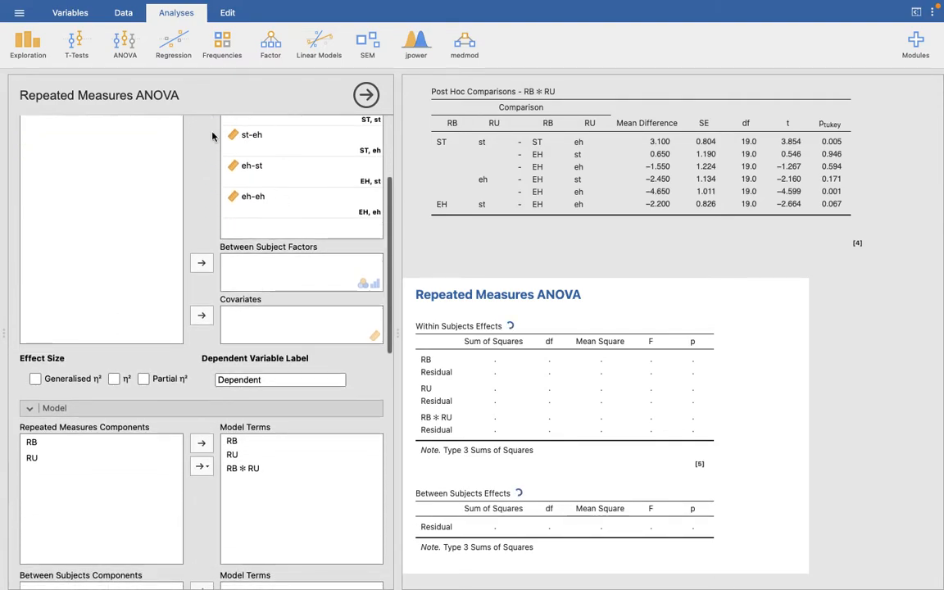
scroll(235, 293, up, 3)
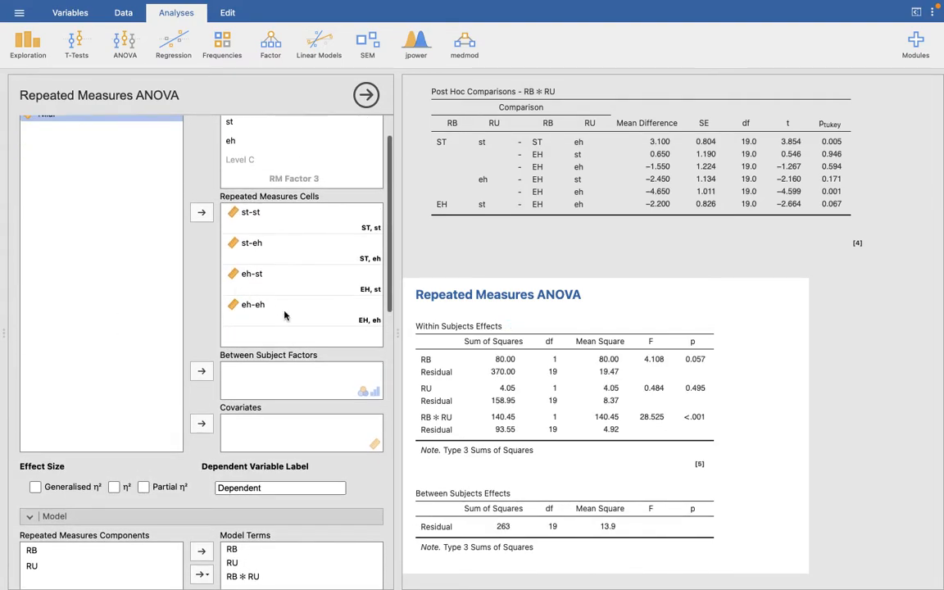
scroll(248, 285, down, 7)
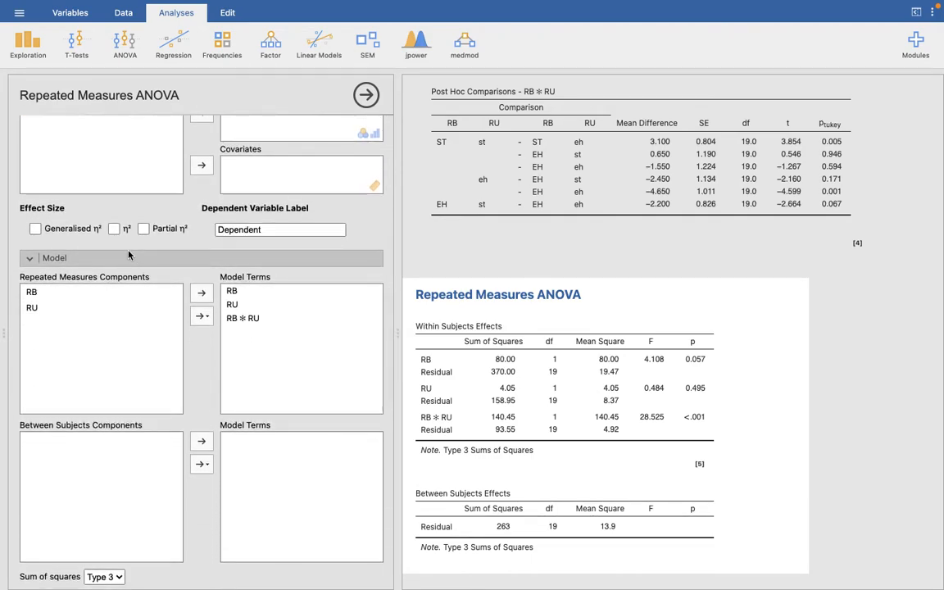
click(143, 229)
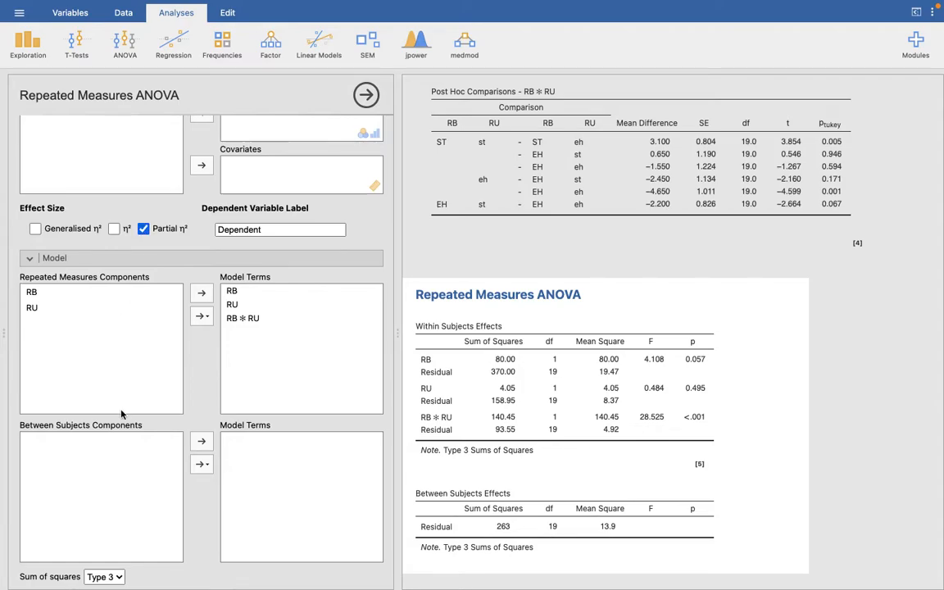
Step: Add the Greenhouse-Geisser sphericity correction alongside None and include a Q-Q plot in the assumption checks
scroll(115, 393, down, 4)
scroll(92, 236, up, 1)
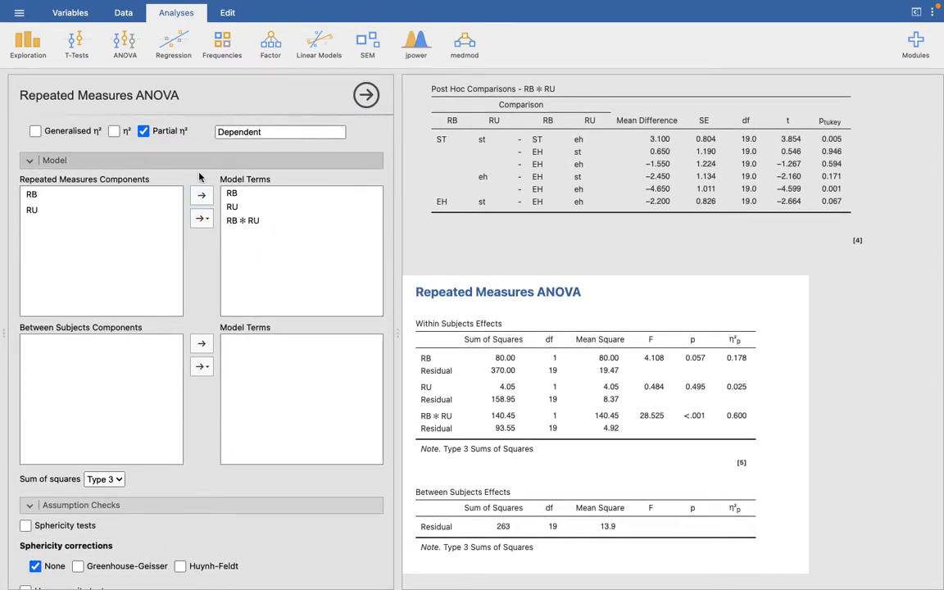
scroll(141, 306, down, 6)
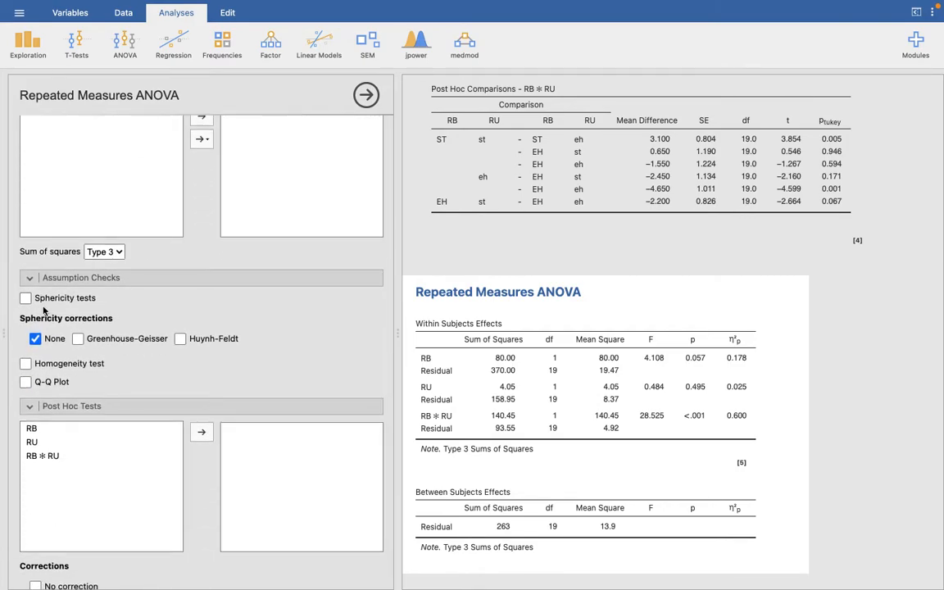
scroll(134, 306, up, 8)
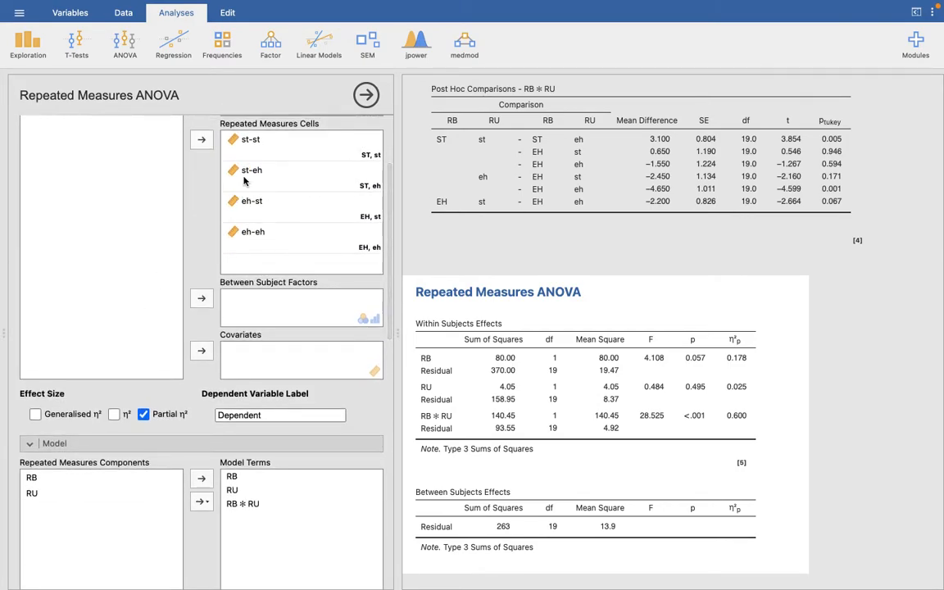
scroll(201, 197, up, 3)
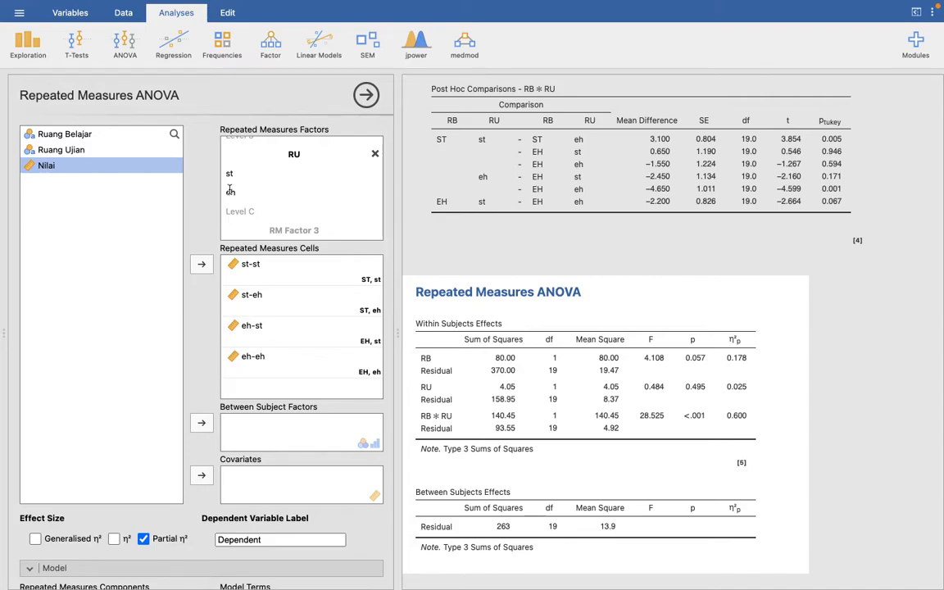
scroll(205, 348, down, 3)
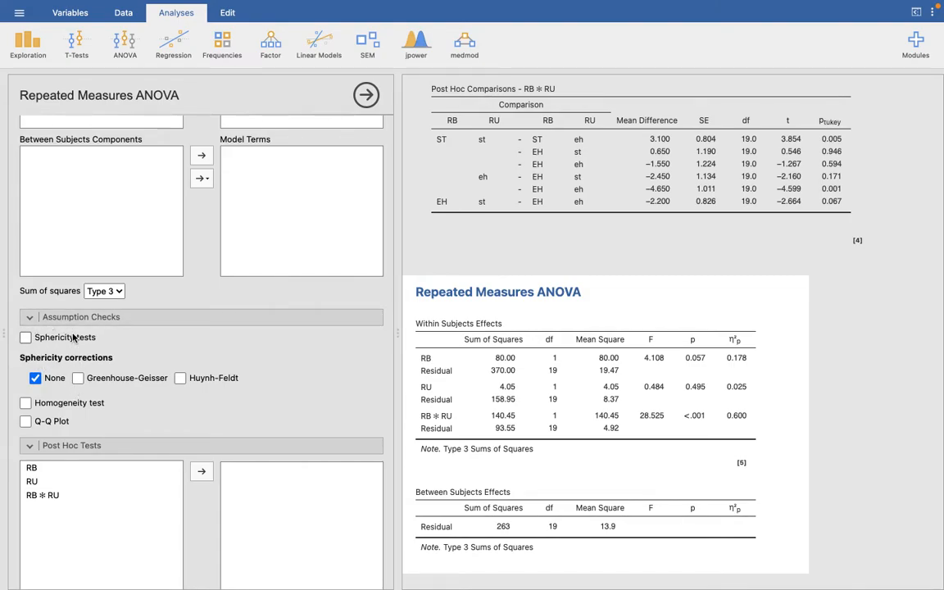
click(78, 378)
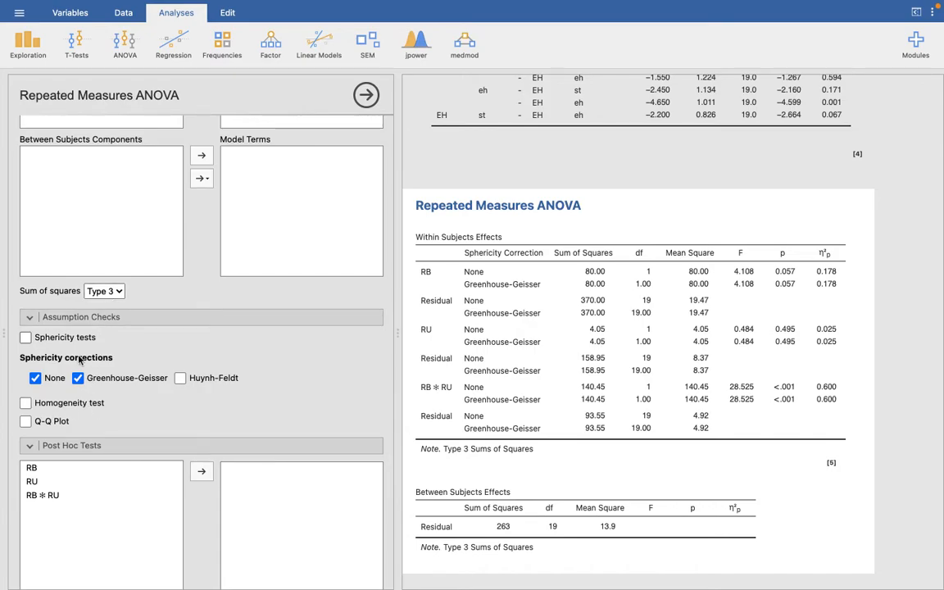
click(25, 423)
Step: Add the RB ✻ RU interaction to the post hoc tests, keeping the Tukey correction
scroll(97, 410, down, 3)
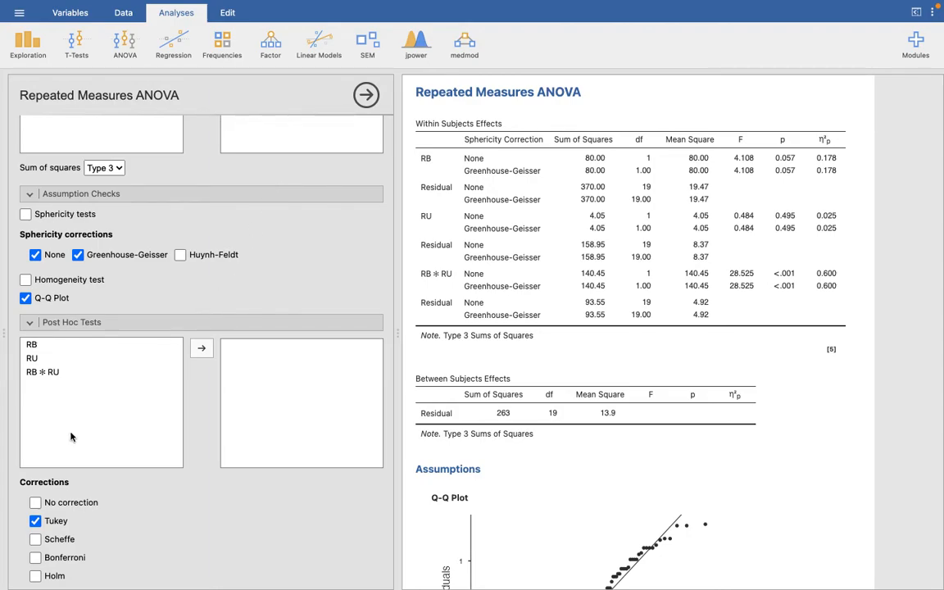
scroll(85, 368, up, 10)
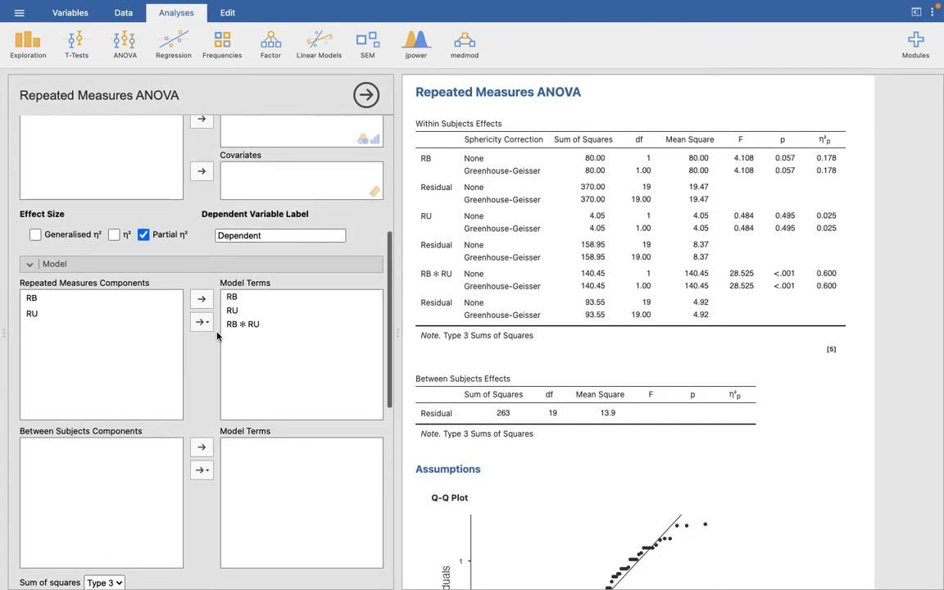
scroll(217, 336, up, 7)
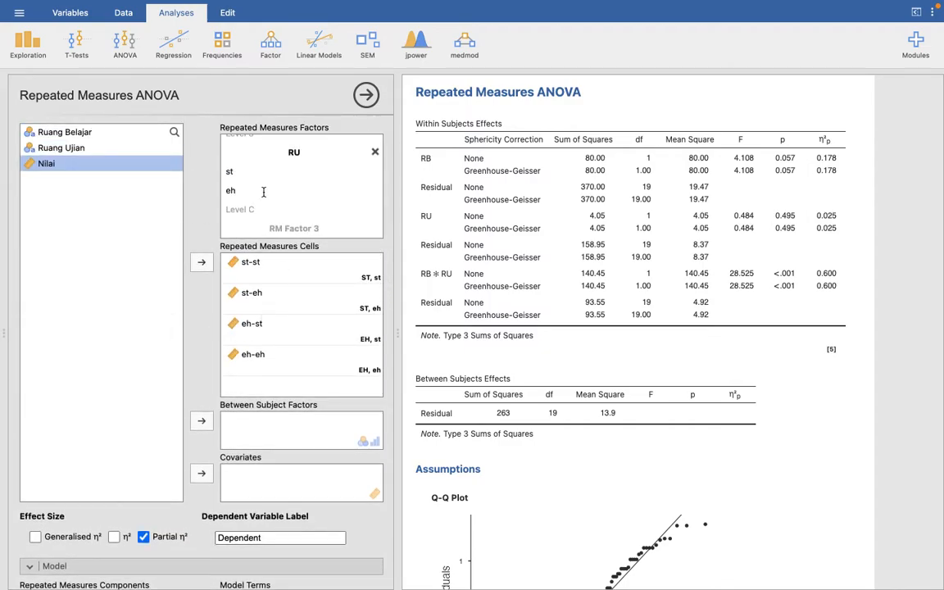
scroll(263, 192, up, 2)
scroll(182, 412, down, 10)
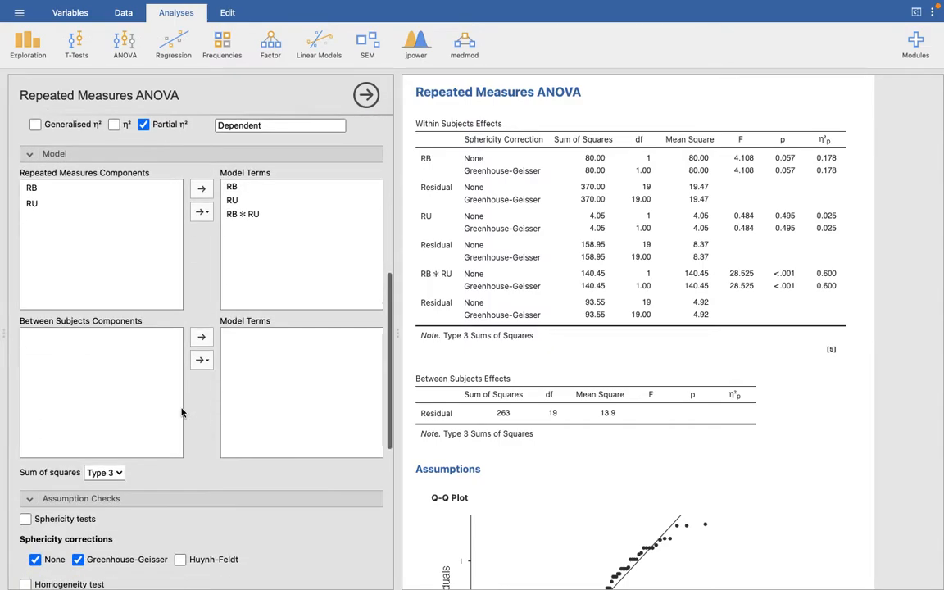
scroll(183, 412, down, 5)
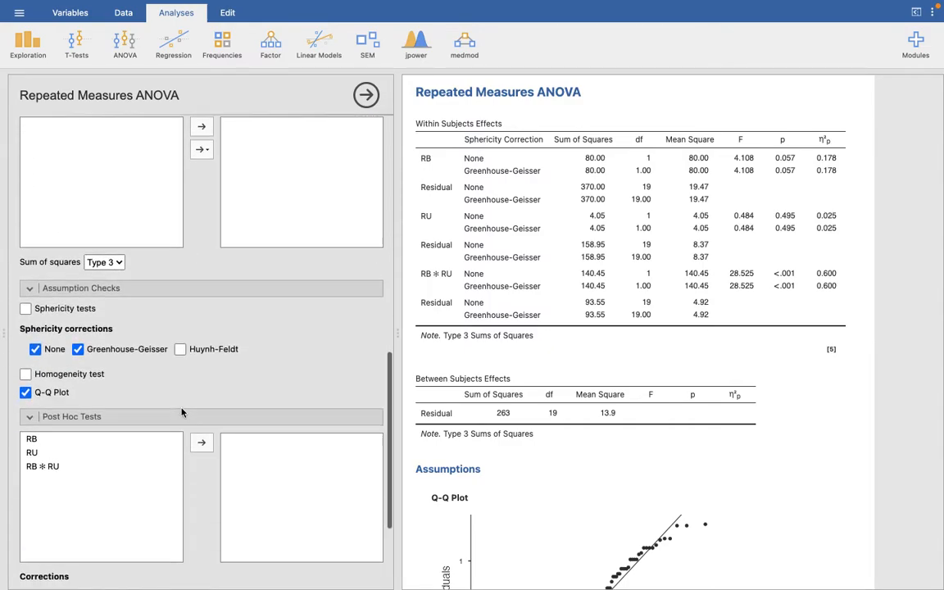
click(32, 469)
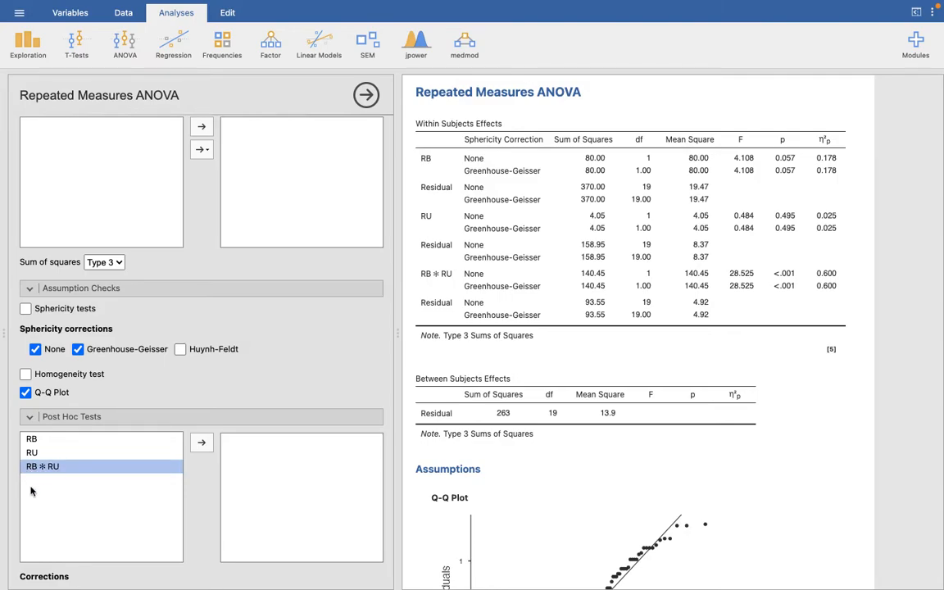
click(211, 453)
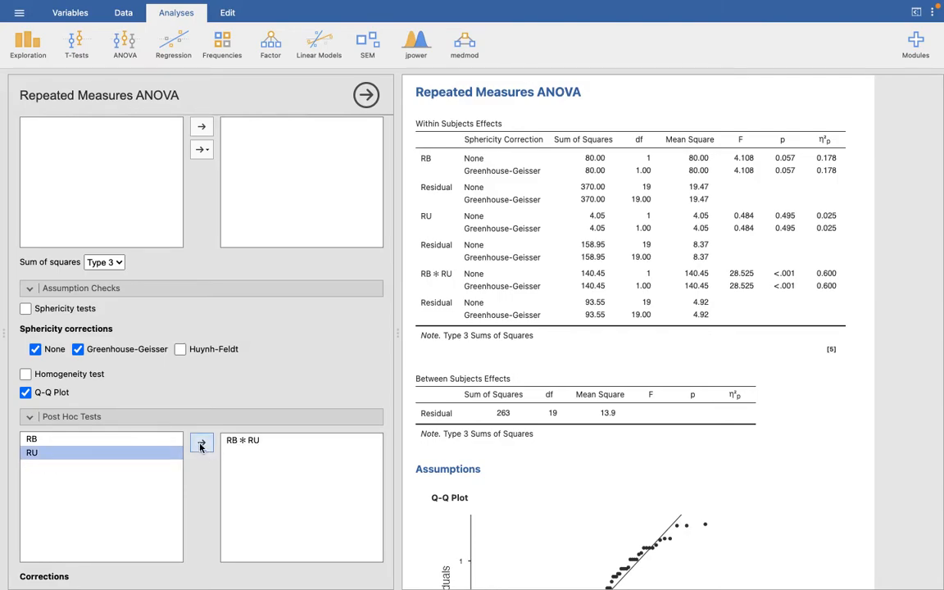
Step: Examine the Q-Q plot of the standardized residuals in the Repeated Measures ANOVA results
scroll(451, 408, down, 2)
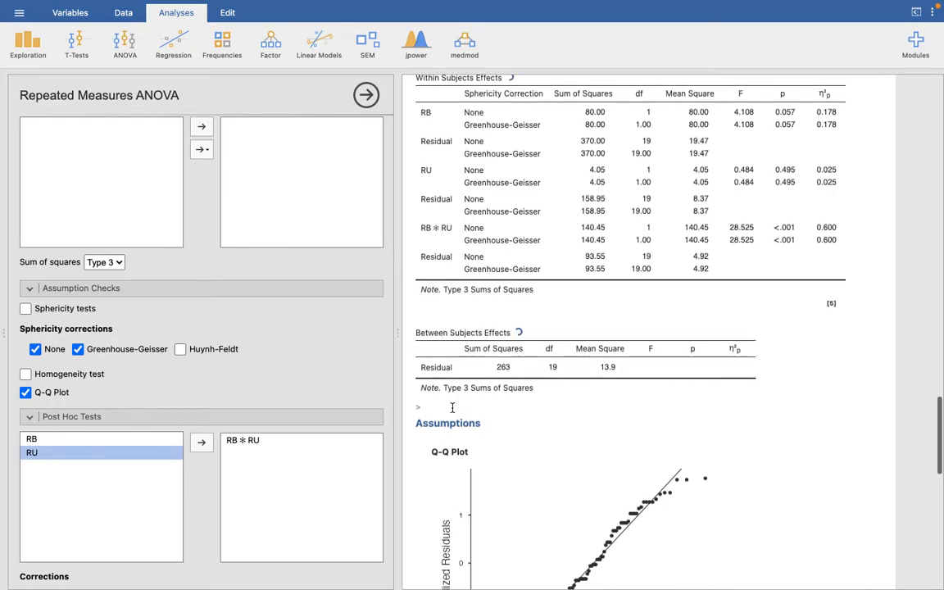
scroll(452, 407, down, 3)
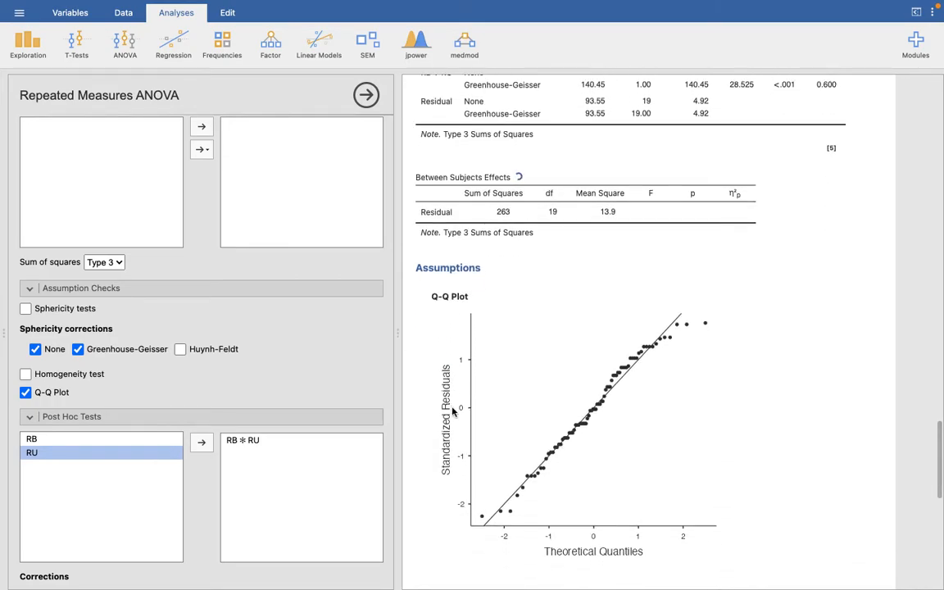
scroll(281, 469, down, 3)
scroll(281, 469, down, 2)
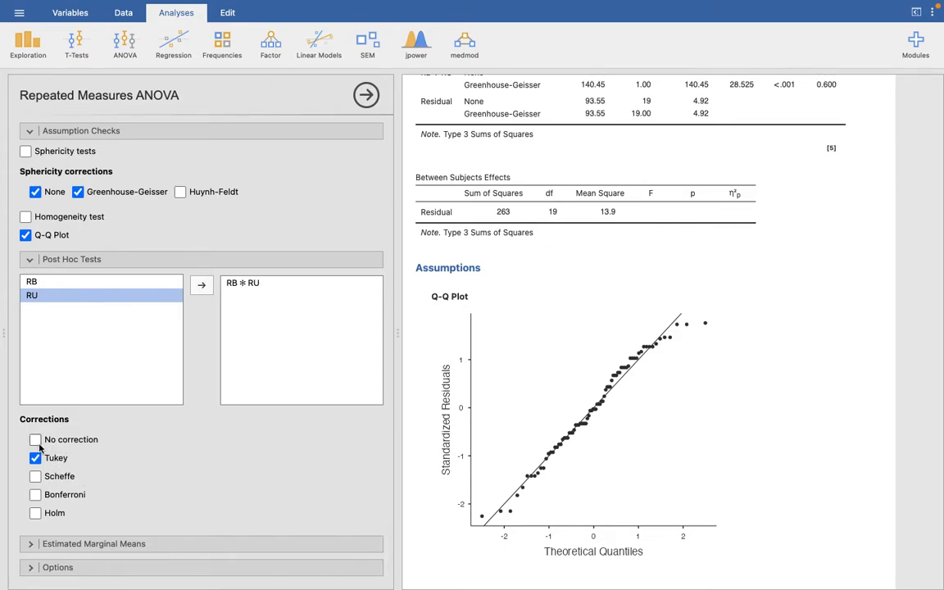
scroll(487, 339, up, 9)
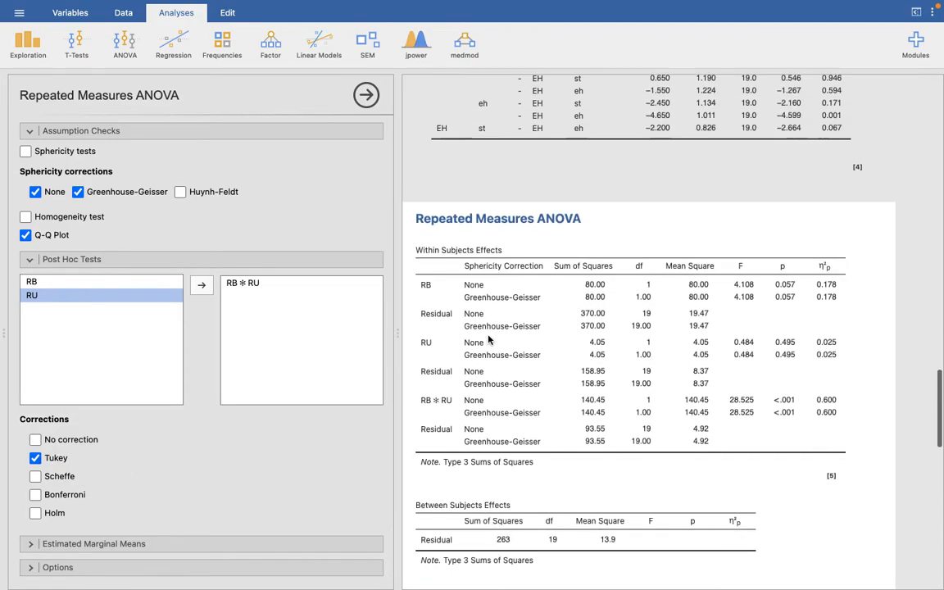
scroll(488, 339, down, 4)
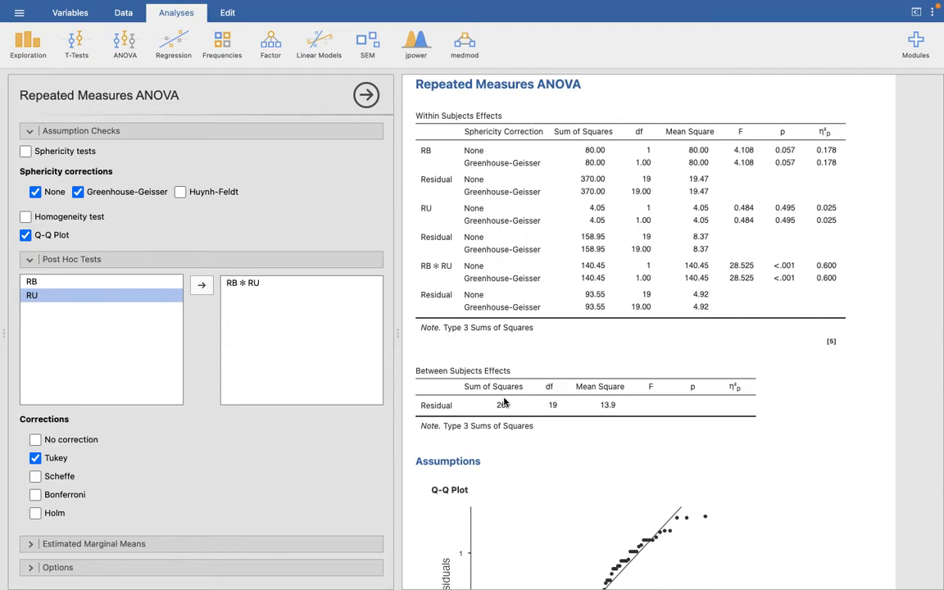
scroll(489, 338, down, 5)
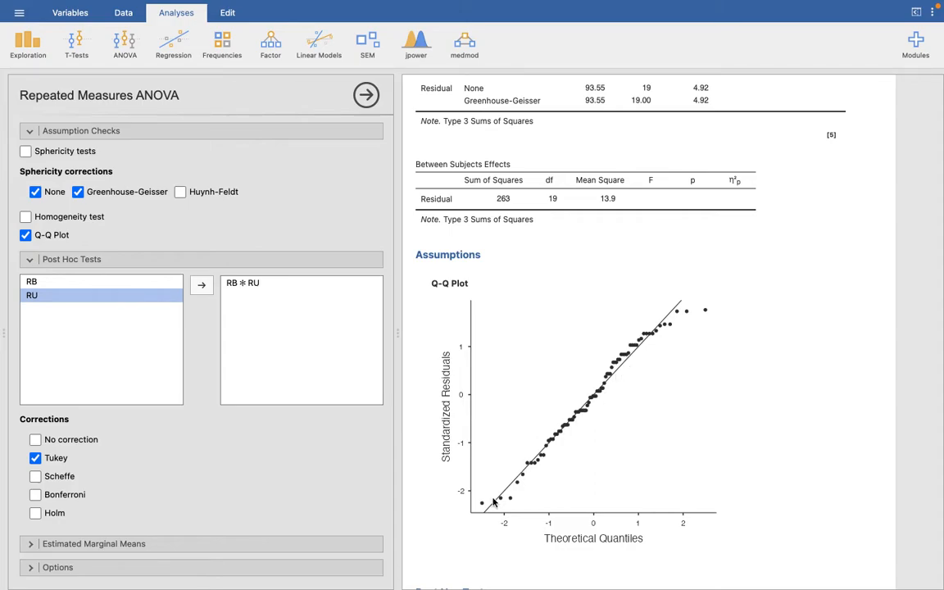
Step: Review the within-subjects effects of RB, RU and RB ✻ RU and the Tukey post hoc comparisons of their interaction
scroll(685, 320, up, 3)
scroll(689, 327, up, 3)
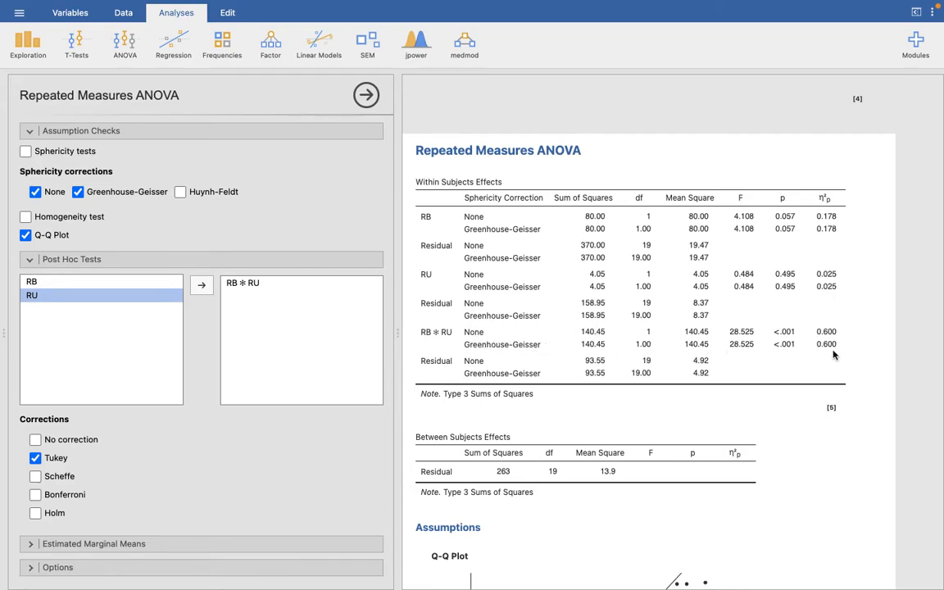
scroll(541, 354, down, 5)
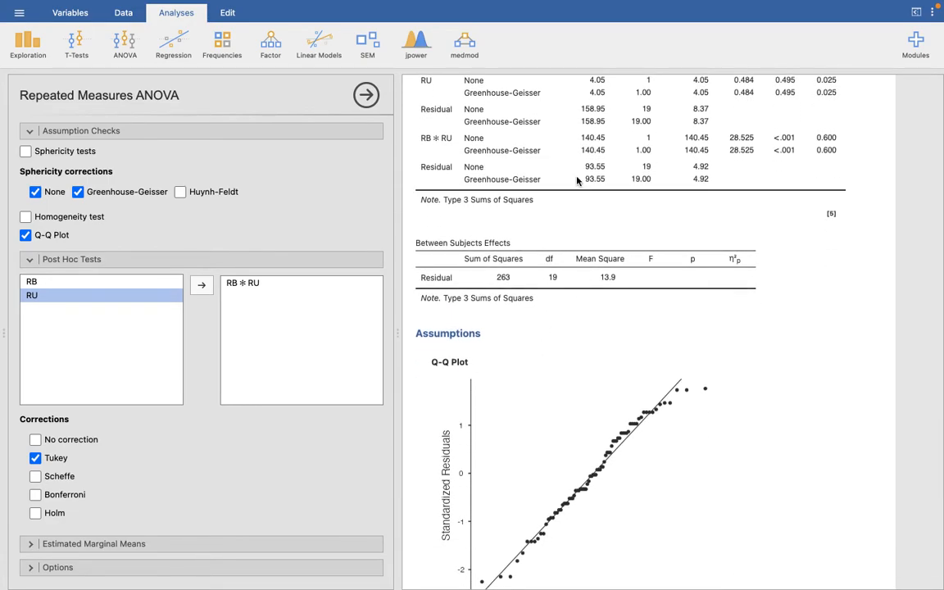
scroll(558, 199, down, 12)
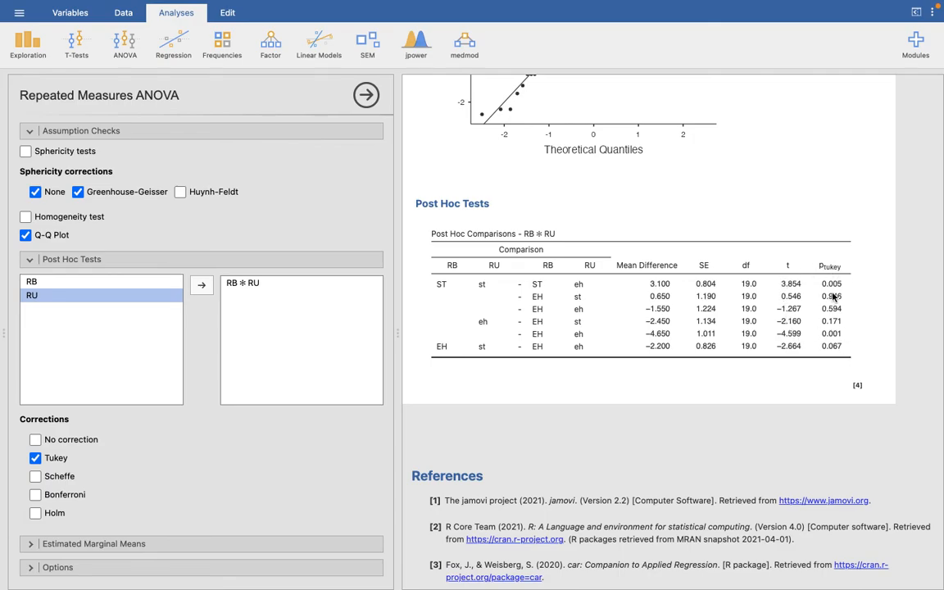
key(super+d)
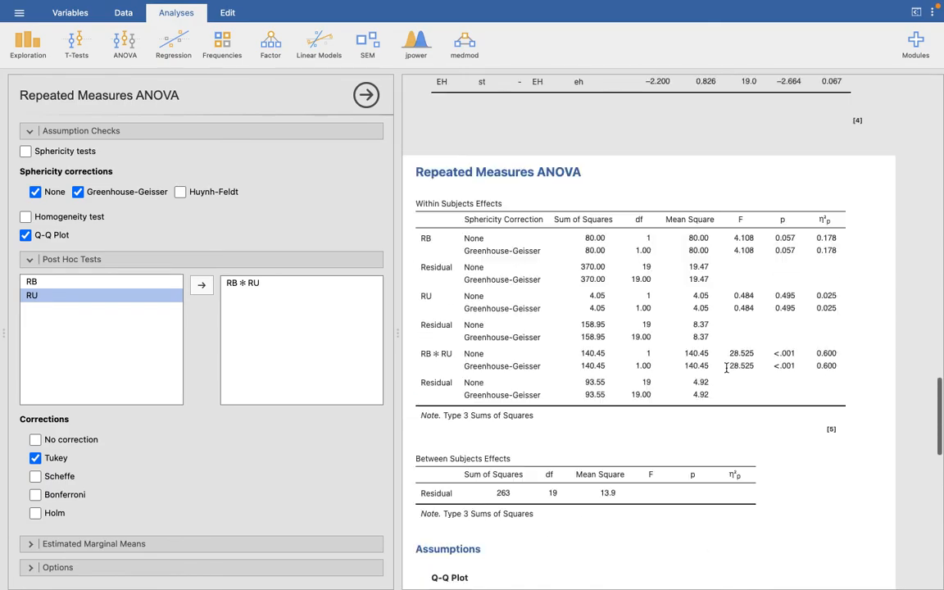
scroll(687, 236, up, 3)
scroll(518, 455, down, 3)
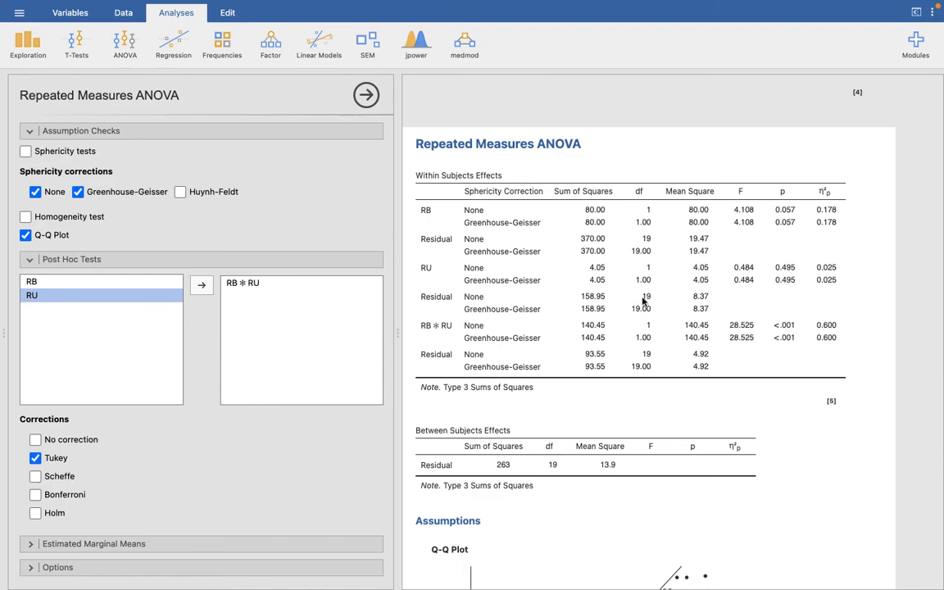
scroll(643, 301, down, 15)
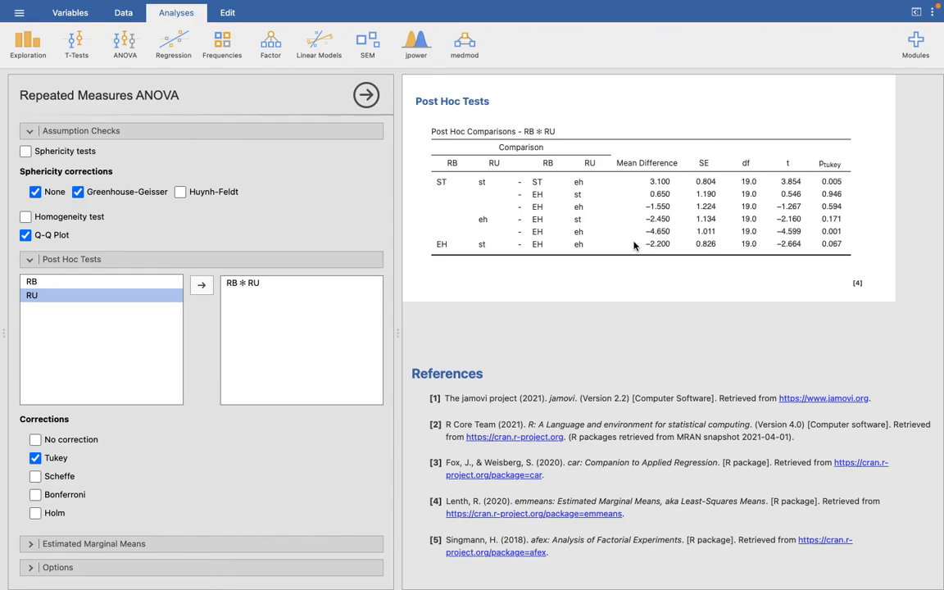
mouse_move(619, 4)
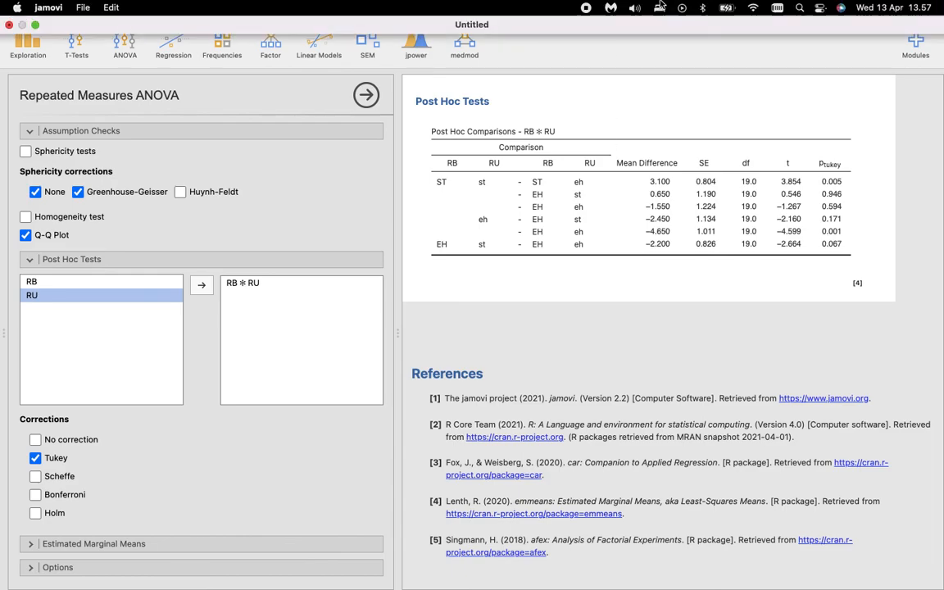